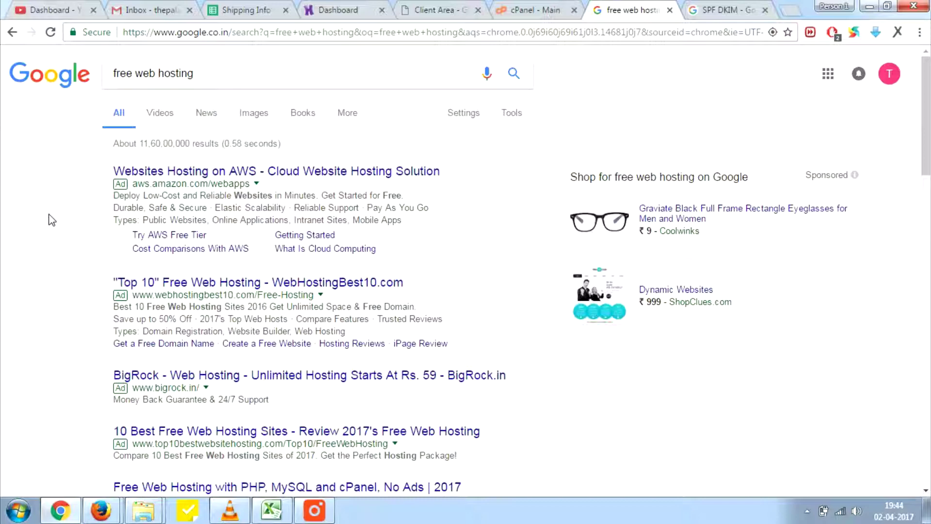
# - Scroll the 'free web hosting' Google results, then switch to the Hostinger Dashboard tab
pyautogui.scroll(-3, 50, 237)
pyautogui.scroll(3, 53, 237)
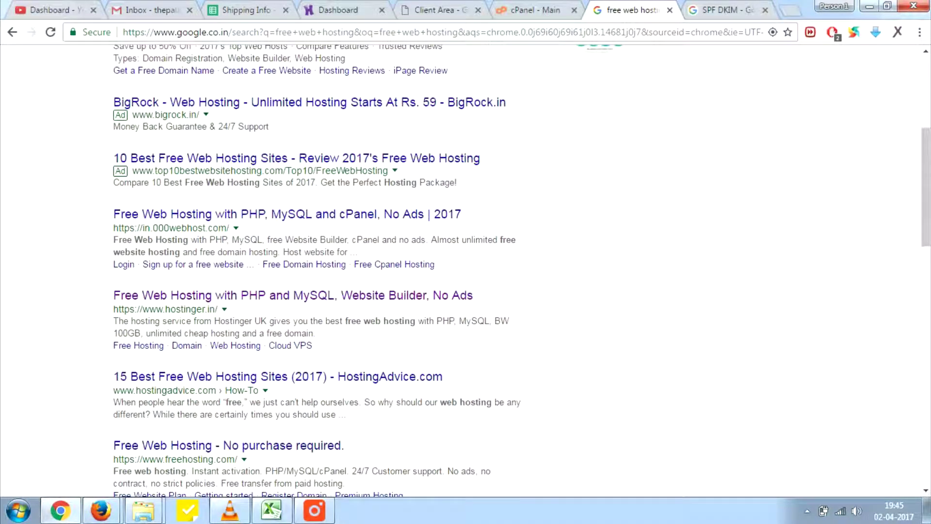
pyautogui.click(338, 10)
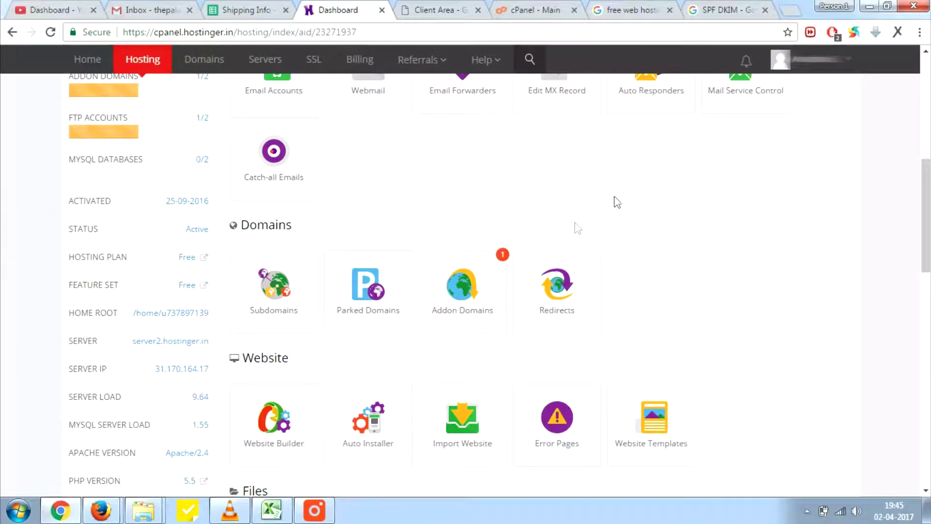
# - Bring the Book1 hosting comparison workbook to the front from the taskbar
pyautogui.click(272, 510)
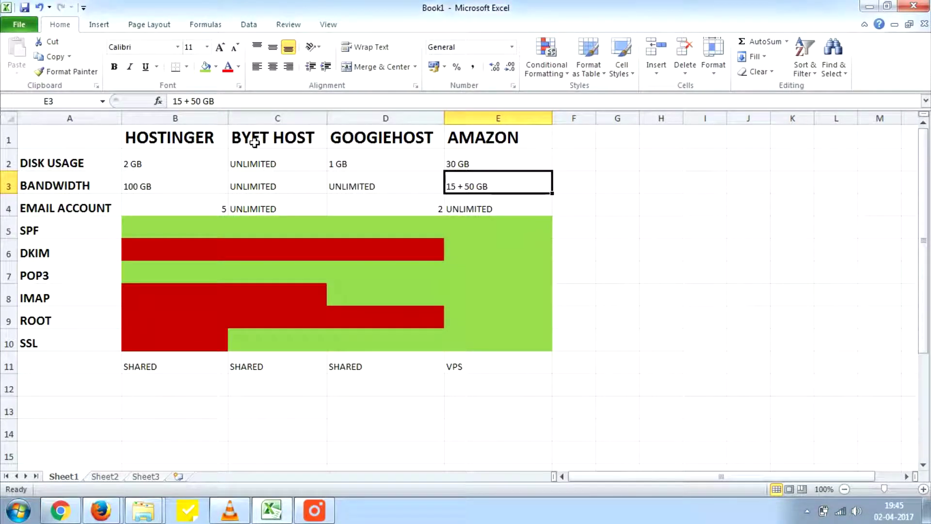
# - Check the AMAZON and HOSTINGER headings and Hostinger's 2 GB disk usage, then return to Chrome
pyautogui.click(504, 140)
pyautogui.click(154, 145)
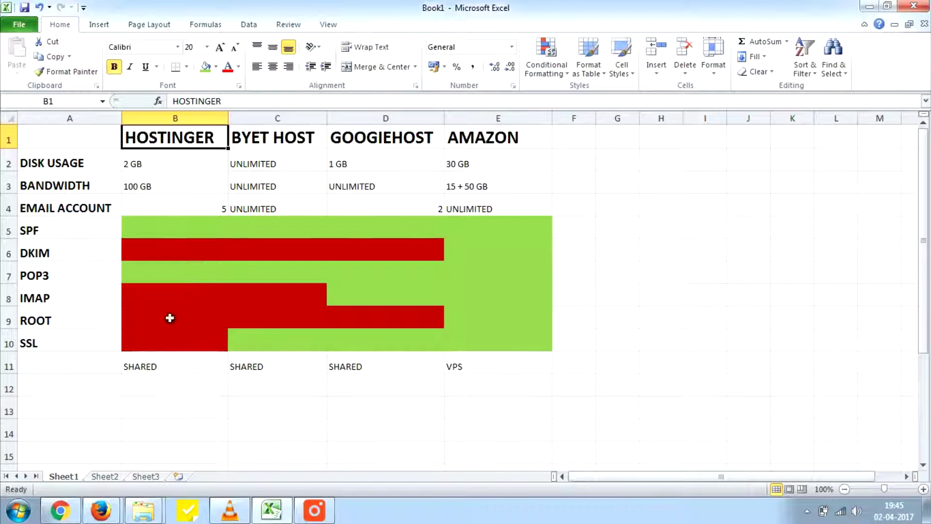
pyautogui.click(172, 167)
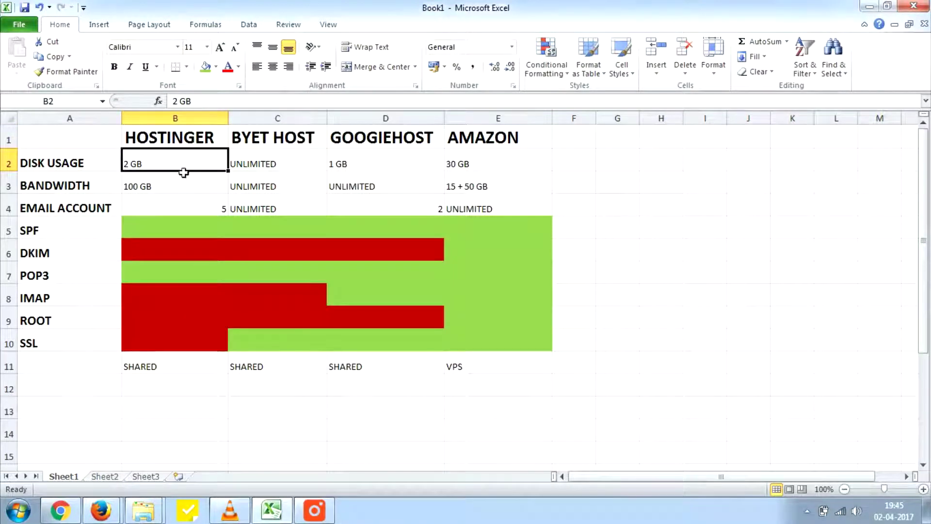
pyautogui.click(76, 512)
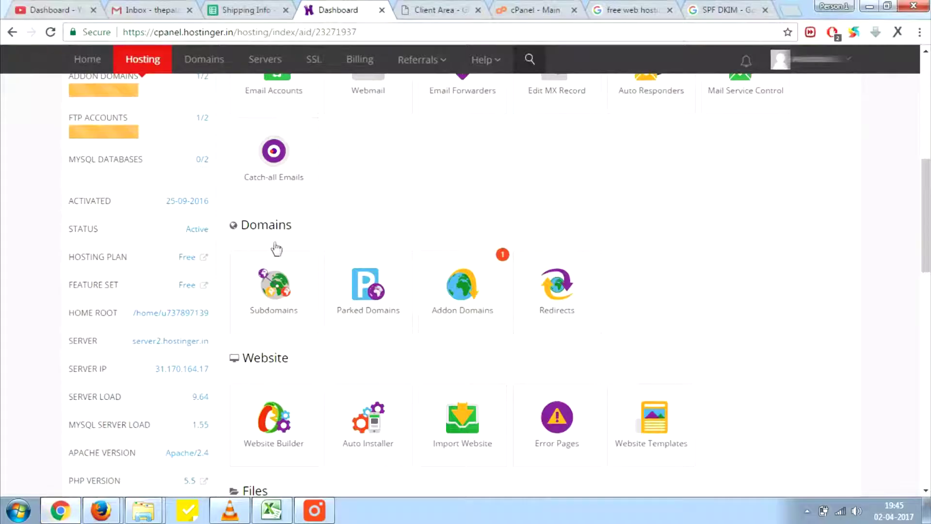
# - Scroll through the Hostinger dashboard's Emails, Domains, Files and Databases sections, then go back to Excel
pyautogui.scroll(10, 466, 286)
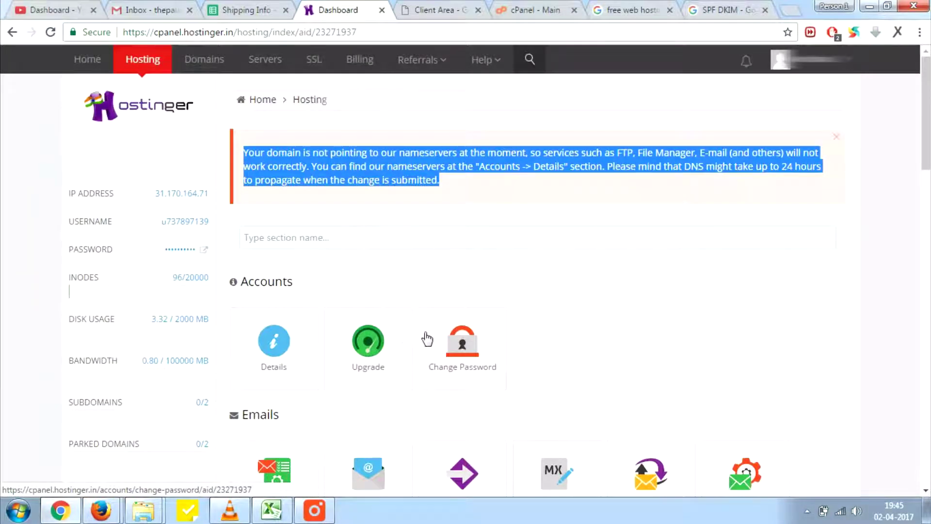
pyautogui.scroll(-3, 318, 222)
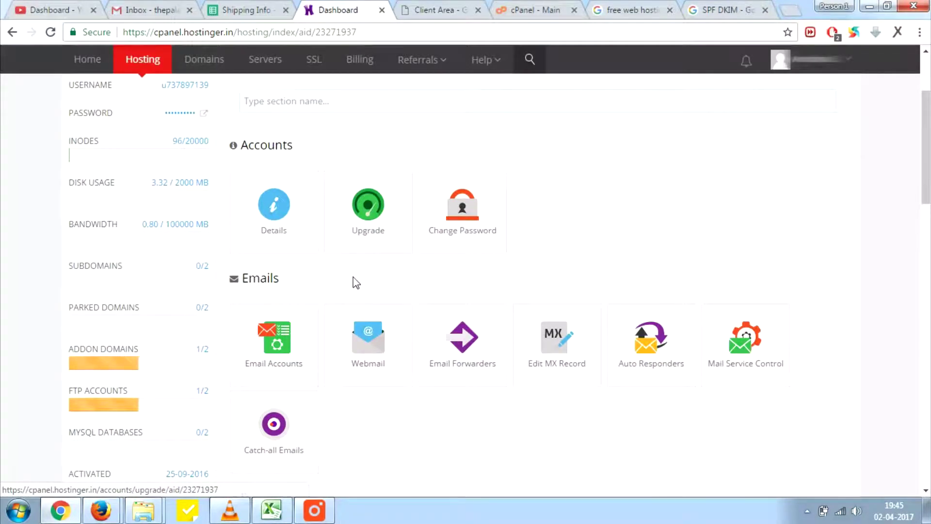
pyautogui.scroll(-7, 354, 283)
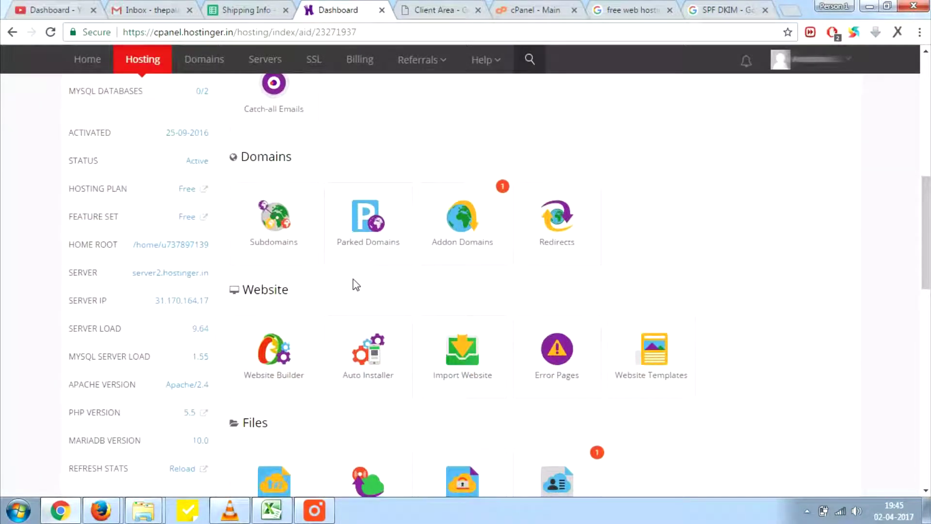
pyautogui.scroll(-4, 85, 243)
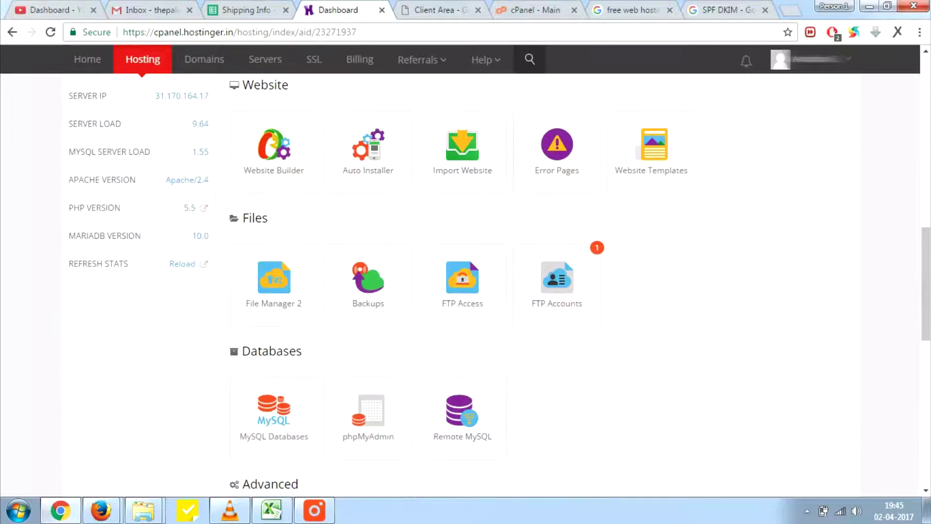
pyautogui.scroll(-3, 84, 274)
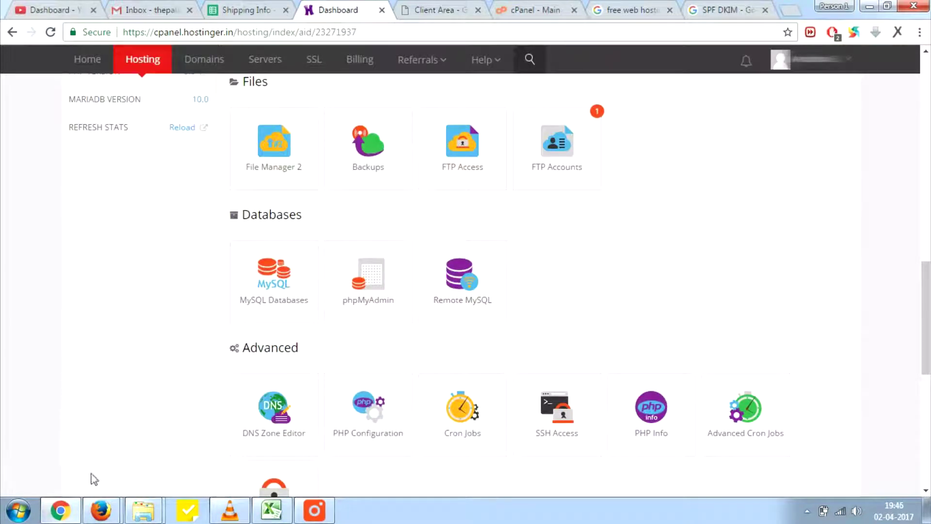
pyautogui.click(271, 510)
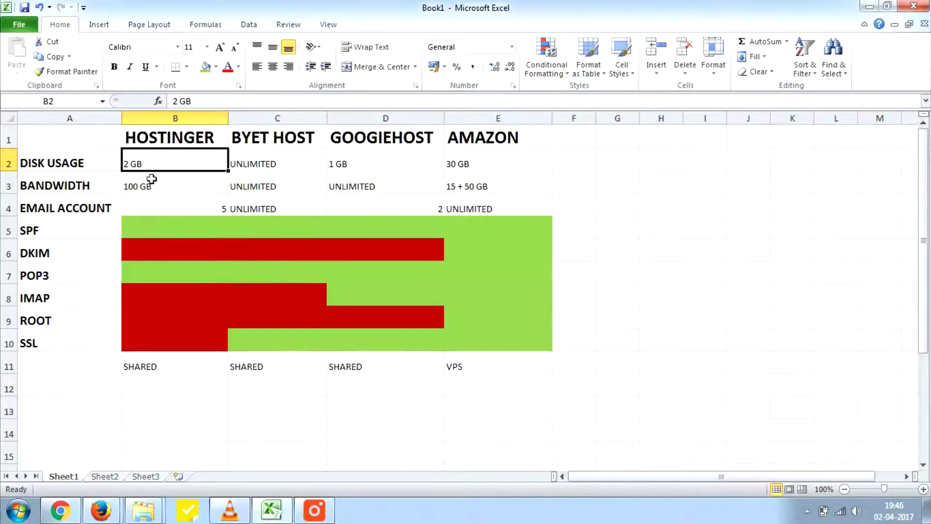
# - Check Hostinger's 100 GB bandwidth, 2 GB disk, 5 email accounts, green SPF and red DKIM cells
pyautogui.click(159, 193)
pyautogui.click(164, 169)
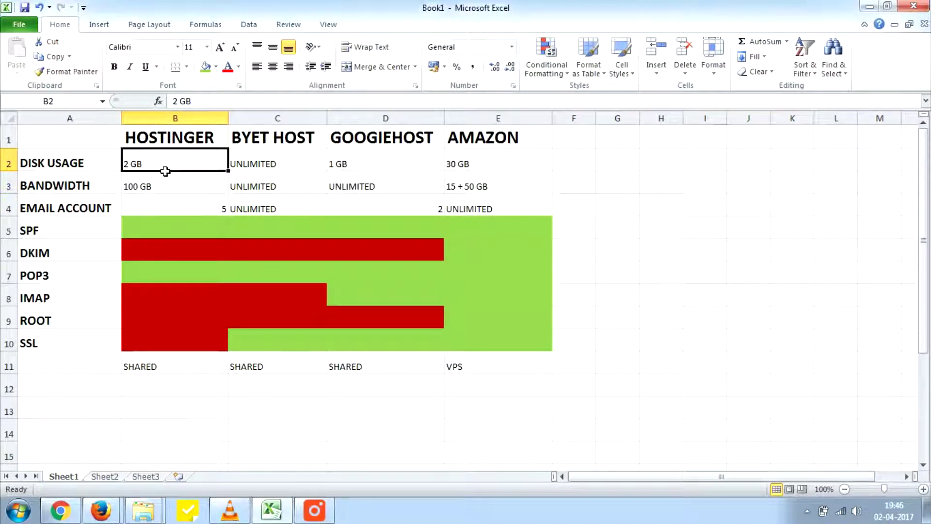
pyautogui.click(172, 207)
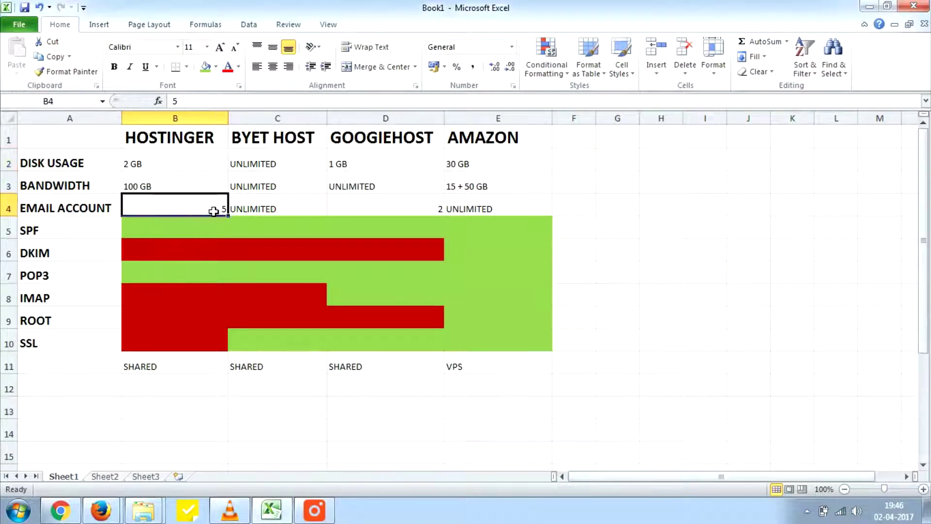
pyautogui.click(193, 229)
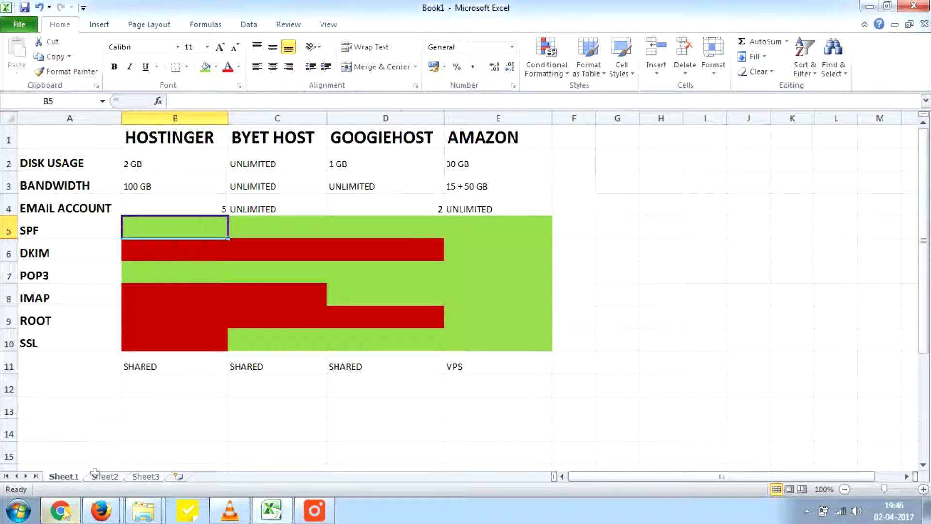
pyautogui.click(154, 255)
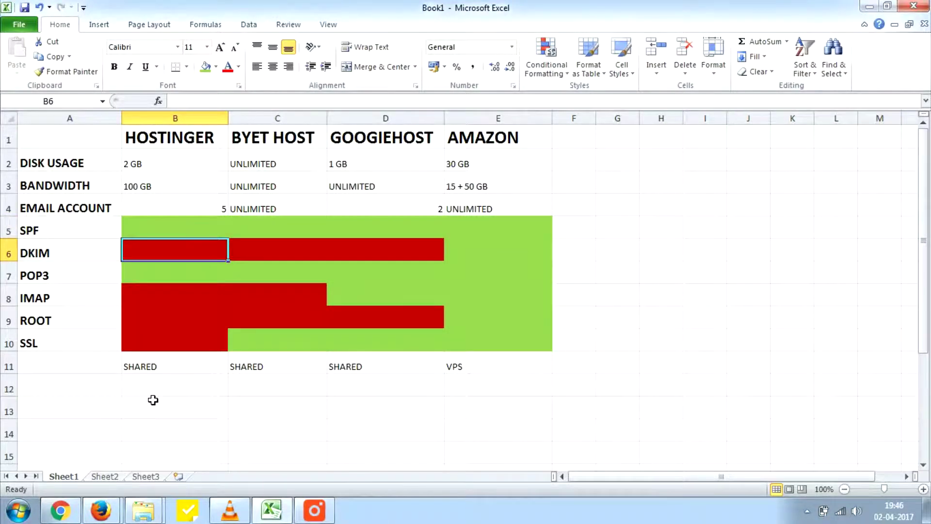
pyautogui.click(60, 510)
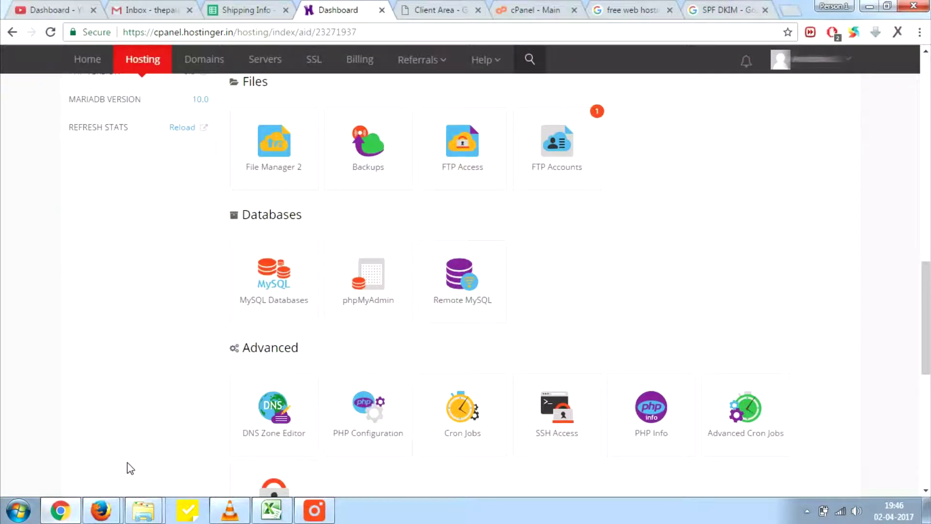
# - View the 'SPF DKIM' Google results, then bring the Excel comparison sheet back
pyautogui.click(725, 11)
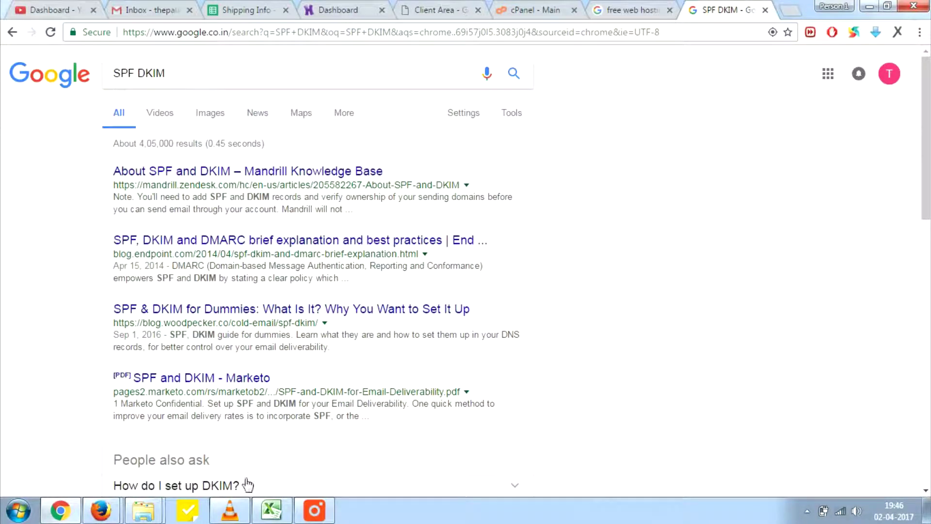
pyautogui.moveTo(303, 517)
pyautogui.click(271, 510)
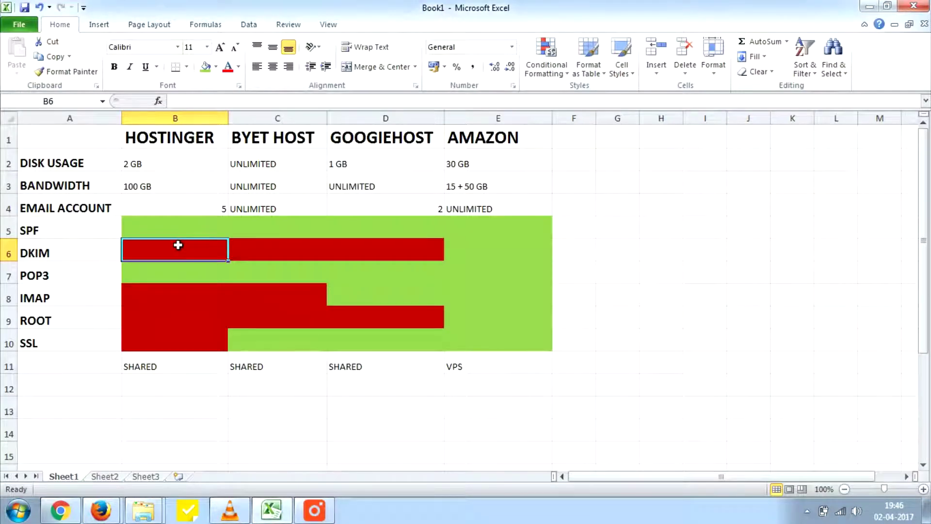
# - Review Hostinger's green SPF, red DKIM, the POP3 row and red IMAP cell, then switch to Chrome
pyautogui.click(159, 235)
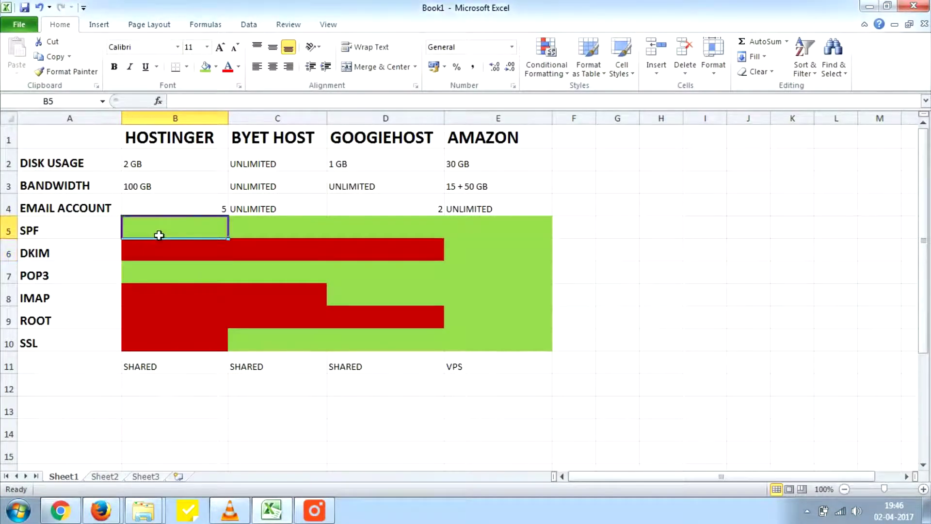
pyautogui.click(170, 252)
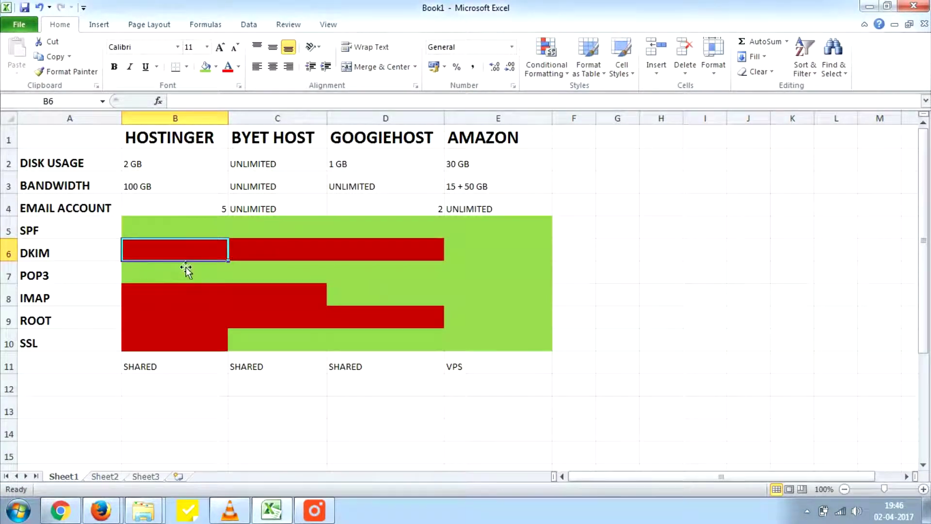
pyautogui.moveTo(181, 245); pyautogui.dragTo(190, 279)
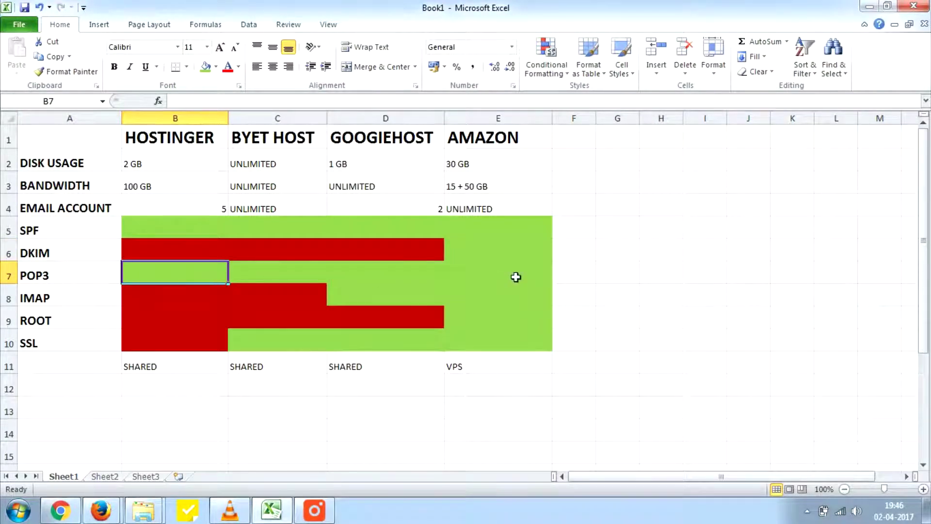
pyautogui.moveTo(488, 276); pyautogui.dragTo(196, 285)
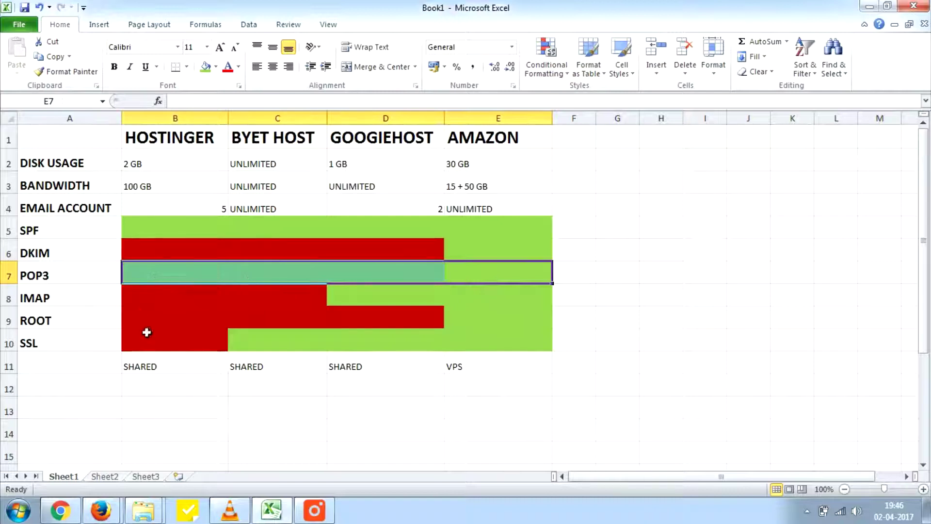
pyautogui.click(143, 308)
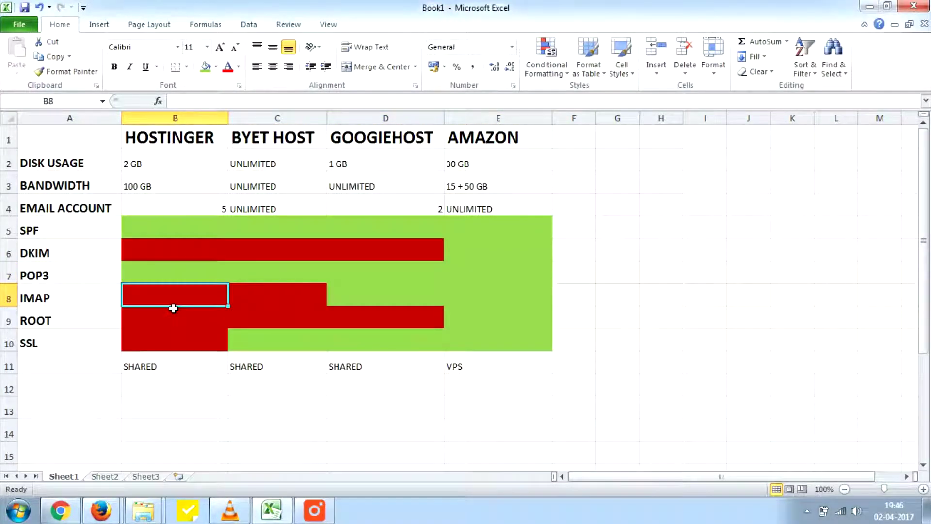
pyautogui.click(60, 510)
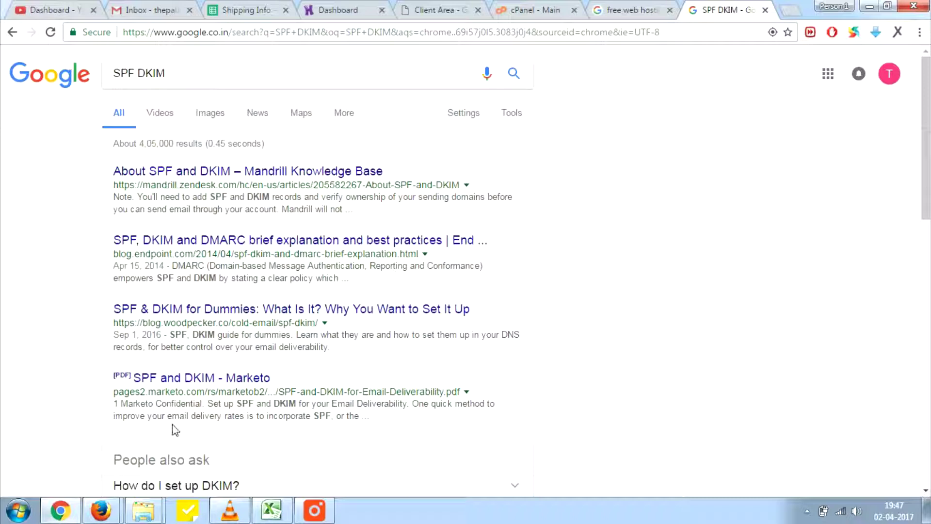
# - Return to the Hostinger Dashboard, browse its Advanced and Other tools, then go back to Excel
pyautogui.hotkey('ctrl', '4')
pyautogui.scroll(-4, 397, 293)
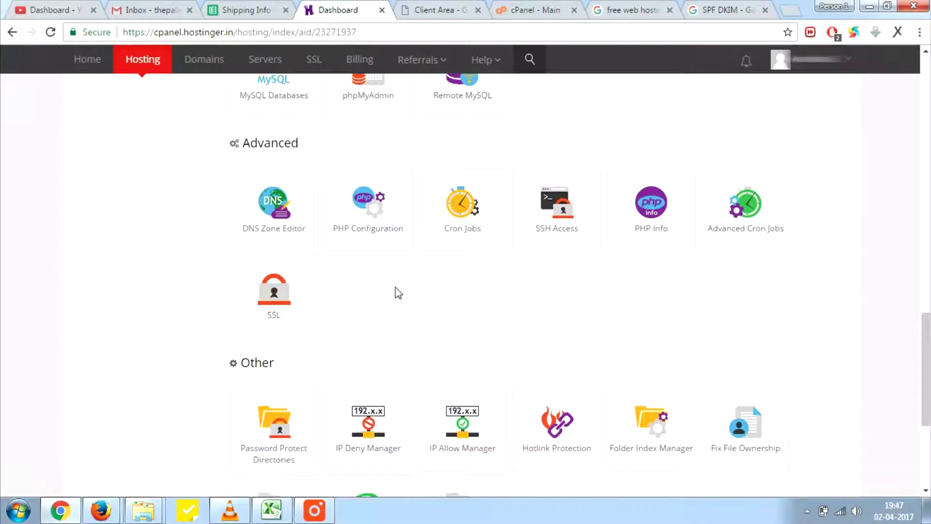
pyautogui.scroll(-1, 394, 287)
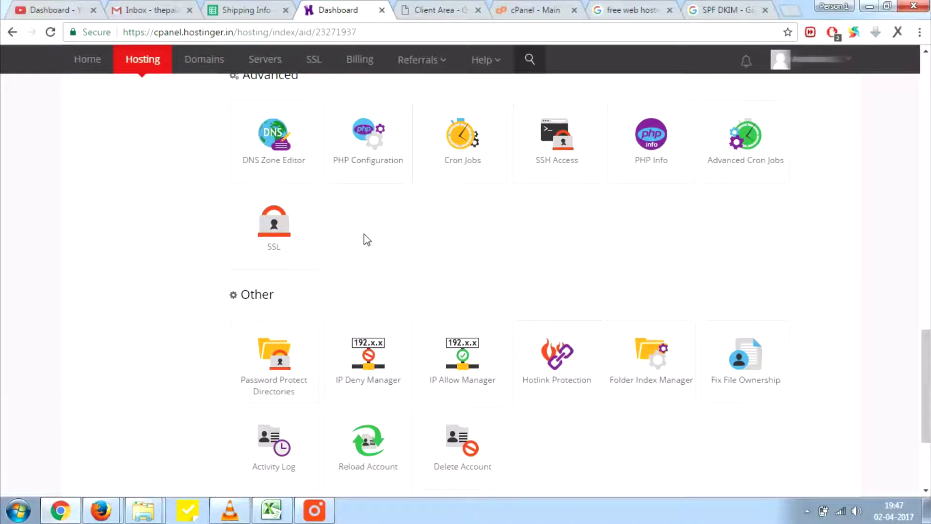
pyautogui.scroll(10, 361, 255)
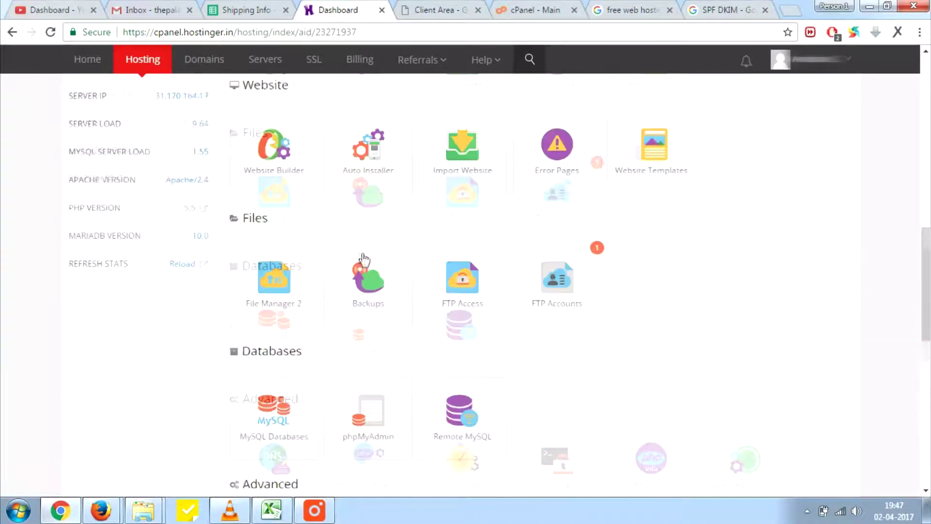
pyautogui.click(272, 510)
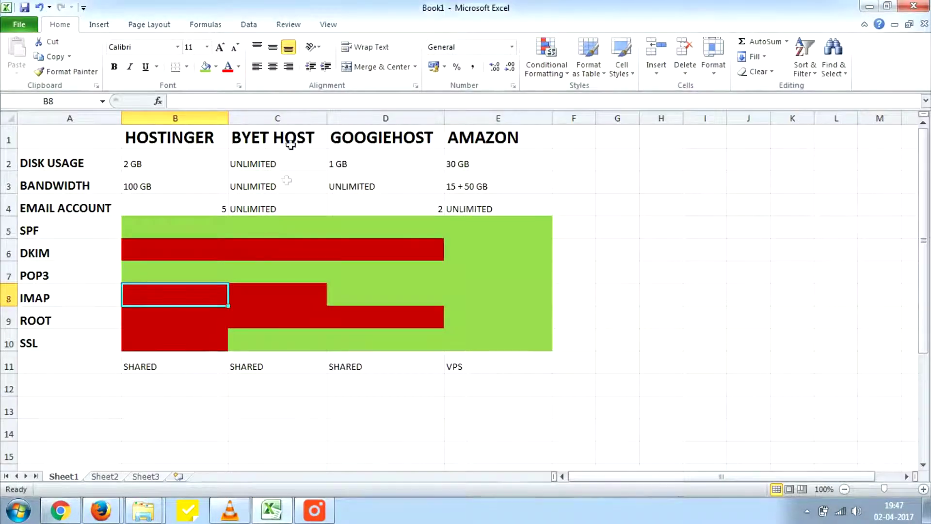
# - Check the BYET HOST column, then open the Byethost cPanel X home page in Firefox
pyautogui.click(292, 140)
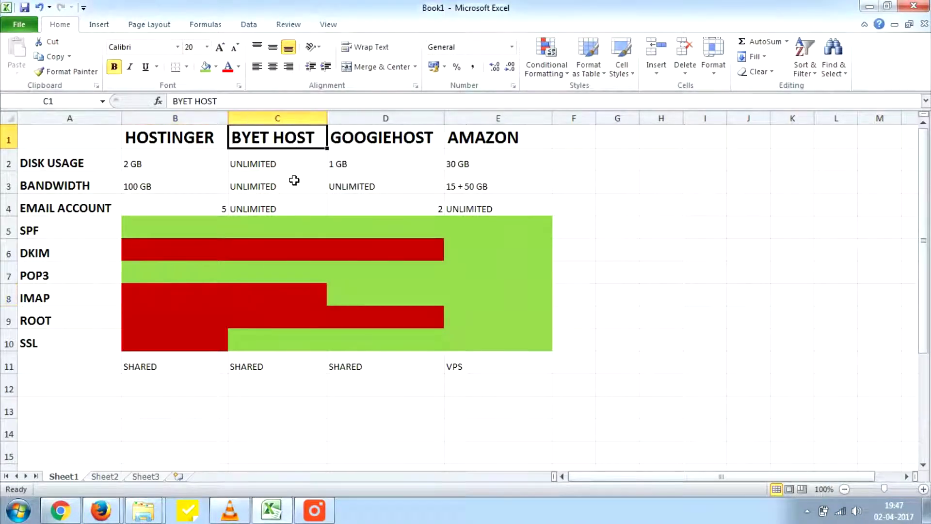
pyautogui.click(101, 510)
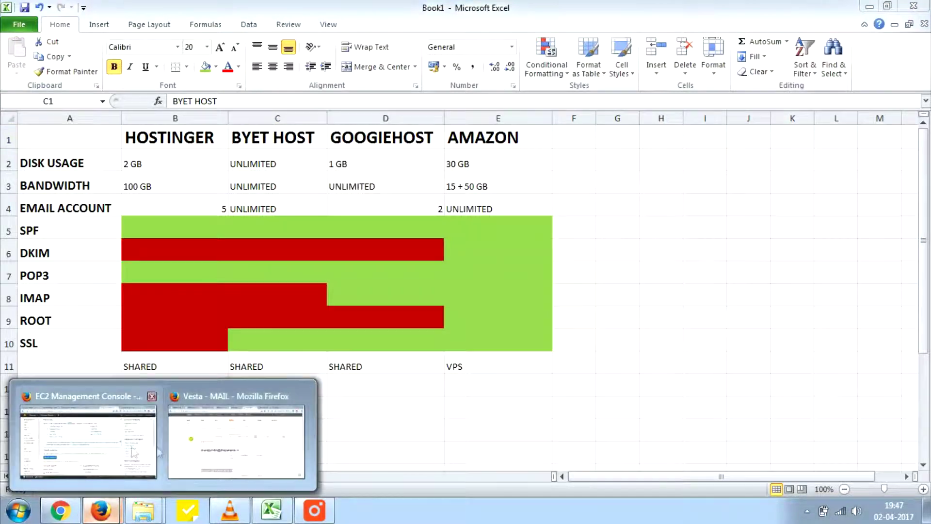
pyautogui.click(132, 449)
pyautogui.click(465, 11)
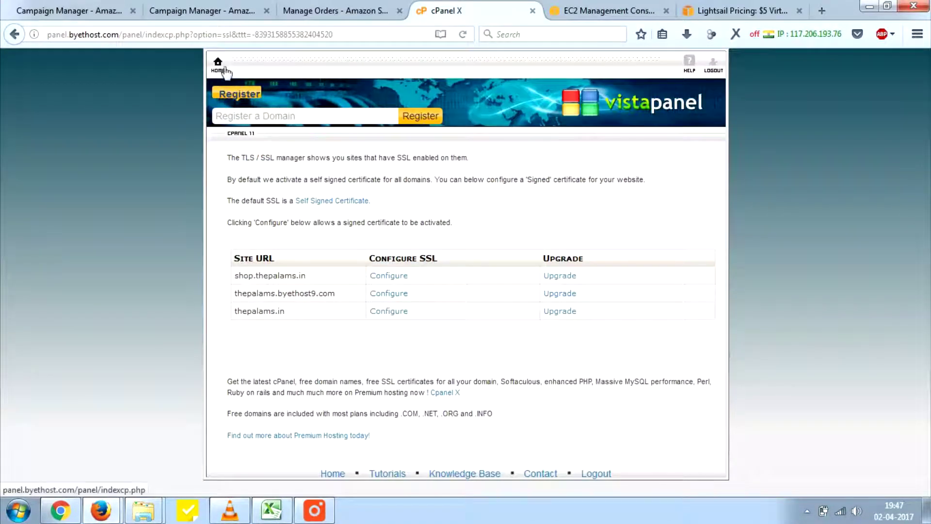
pyautogui.click(225, 69)
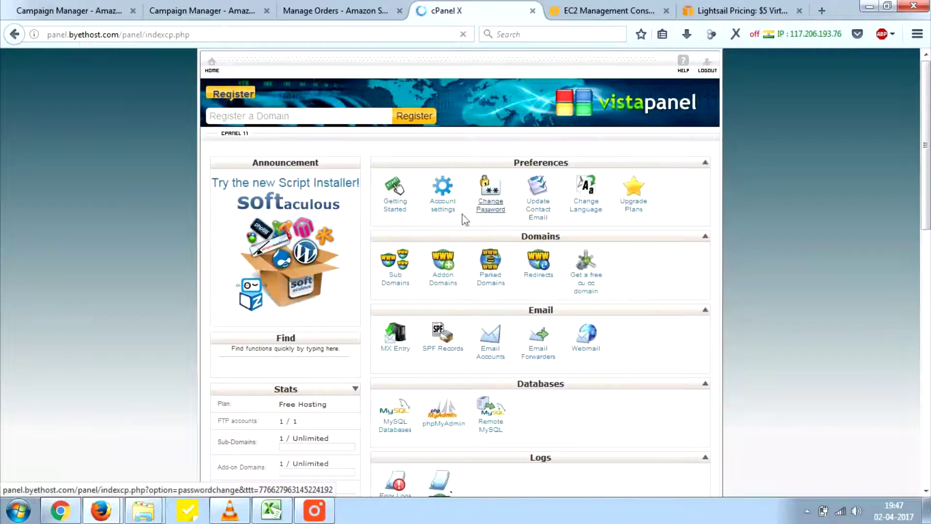
pyautogui.scroll(-3, 316, 431)
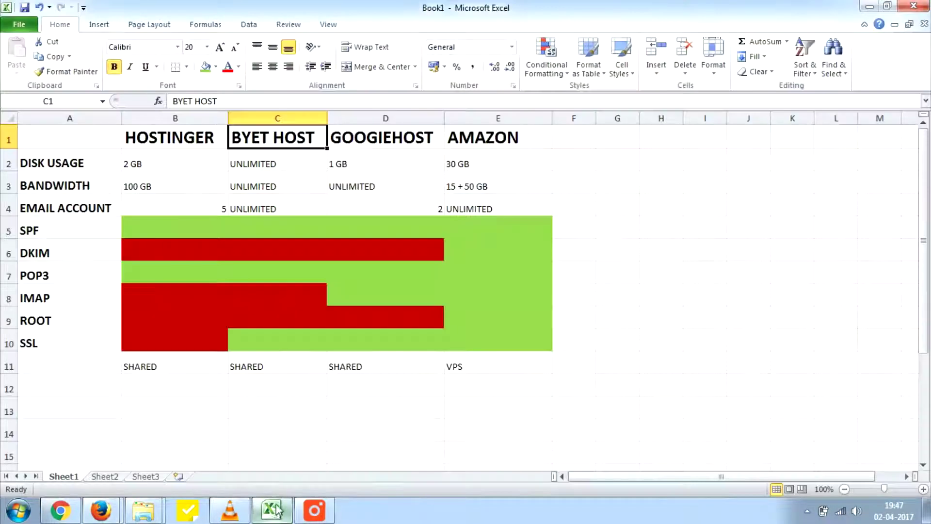
# - Check Byet Host's UNLIMITED email accounts in C4, then return to the Byethost cPanel in Firefox
pyautogui.click(271, 511)
pyautogui.click(293, 207)
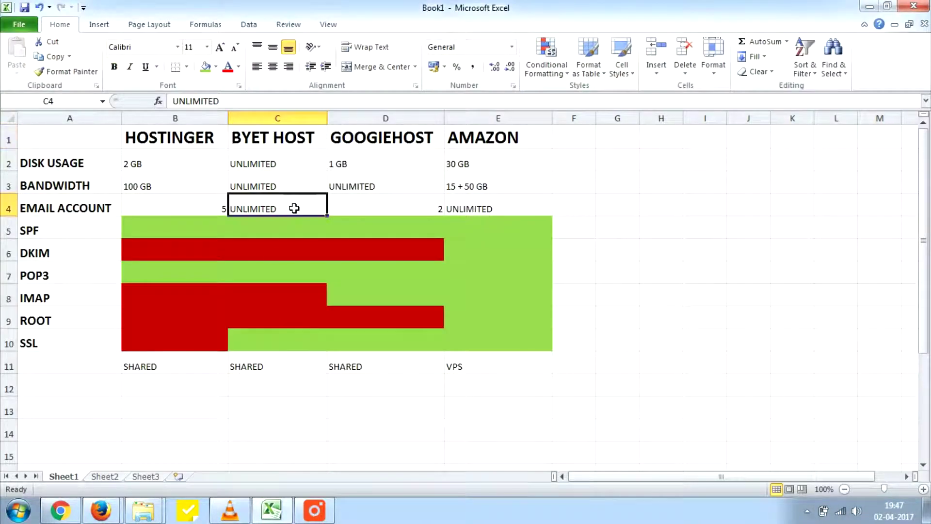
pyautogui.moveTo(99, 511)
pyautogui.click(129, 462)
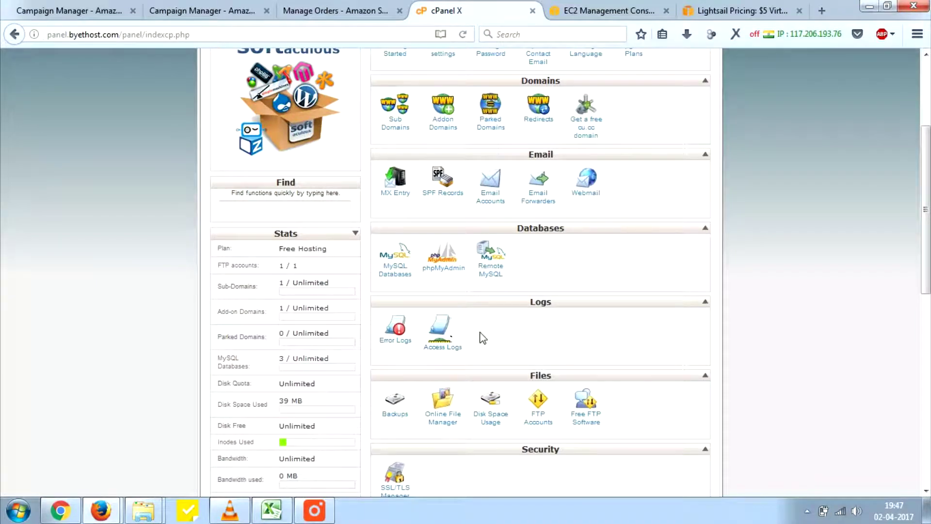
# - Open Byethost's Disk Space Usage page, which shows 39 MB used and a usage pie chart
pyautogui.scroll(3, 483, 337)
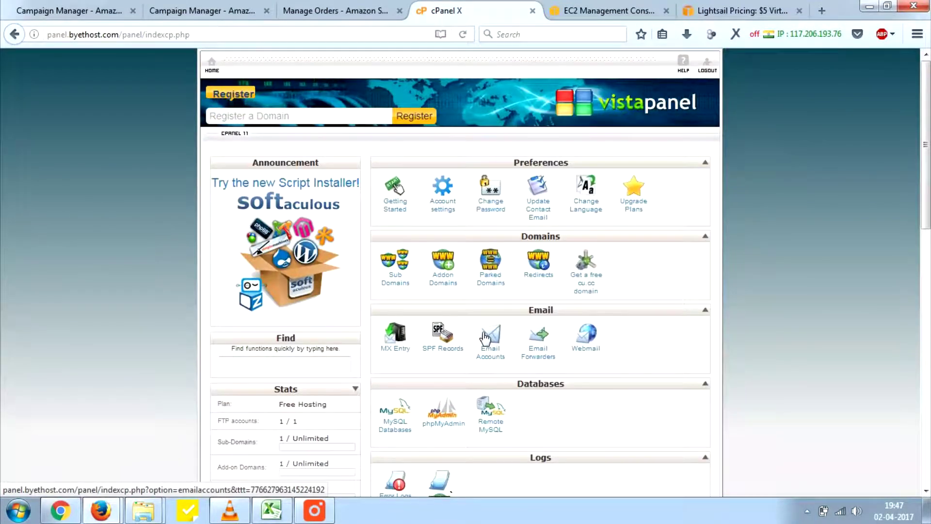
pyautogui.scroll(-3, 480, 376)
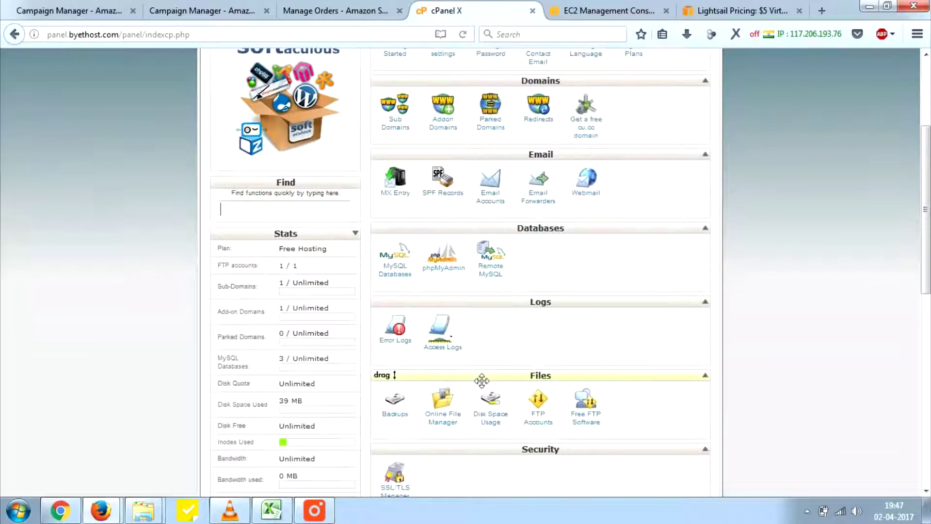
pyautogui.click(492, 416)
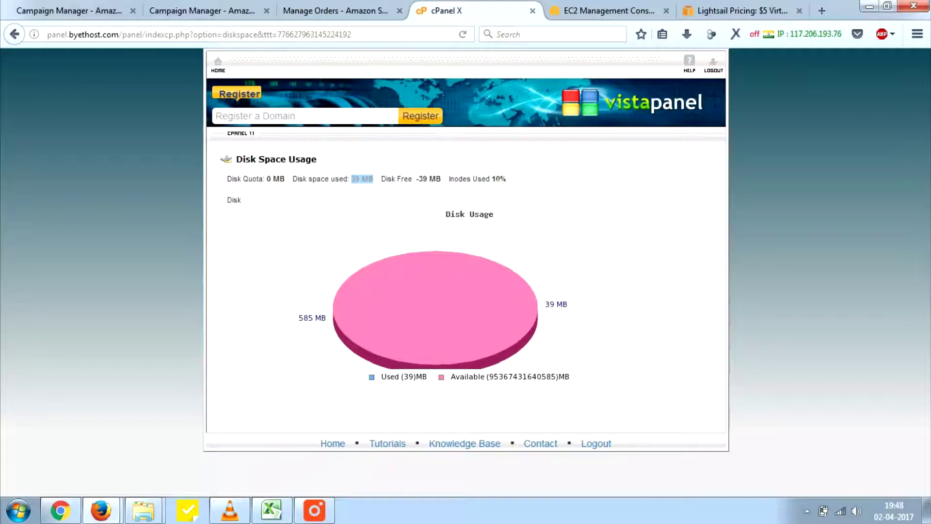
# - Highlight the 10% inodes-used figure, return to the VistaPanel home, then switch to Excel
pyautogui.moveTo(491, 178); pyautogui.dragTo(516, 186)
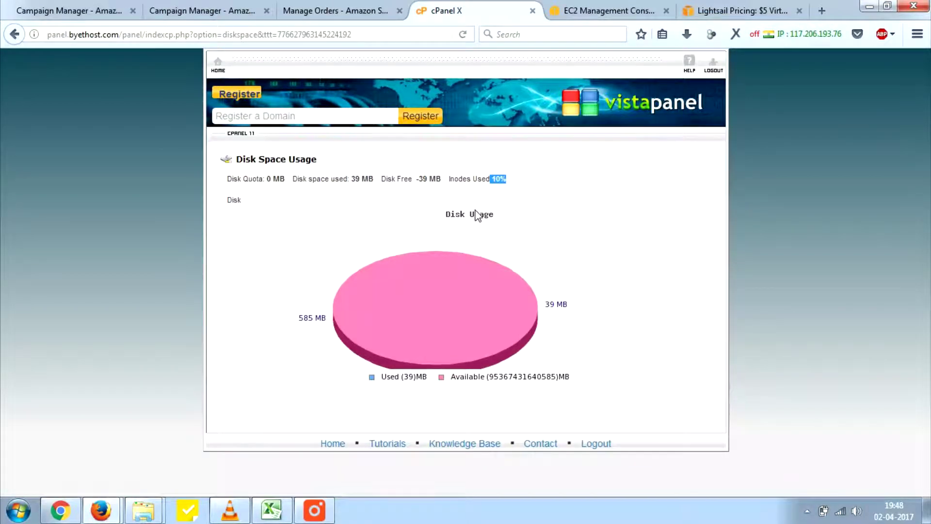
pyautogui.click(221, 72)
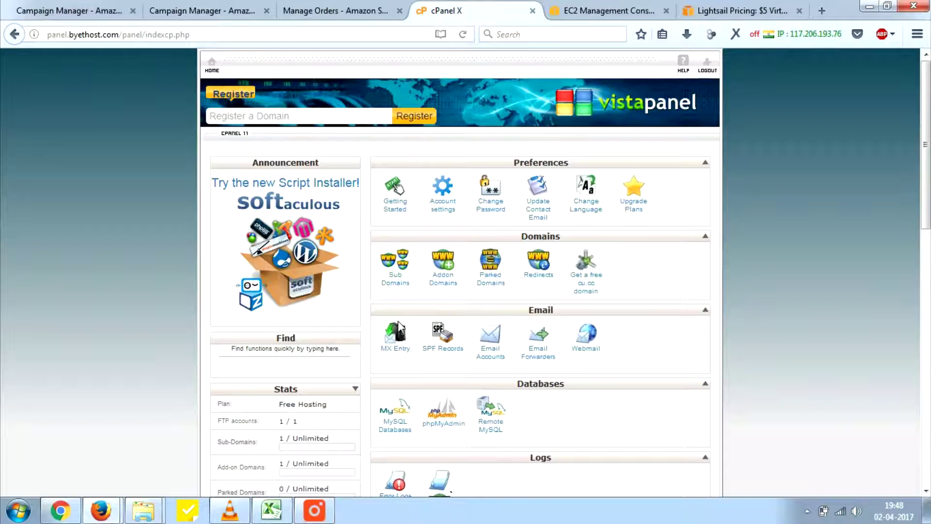
pyautogui.scroll(-12, 398, 330)
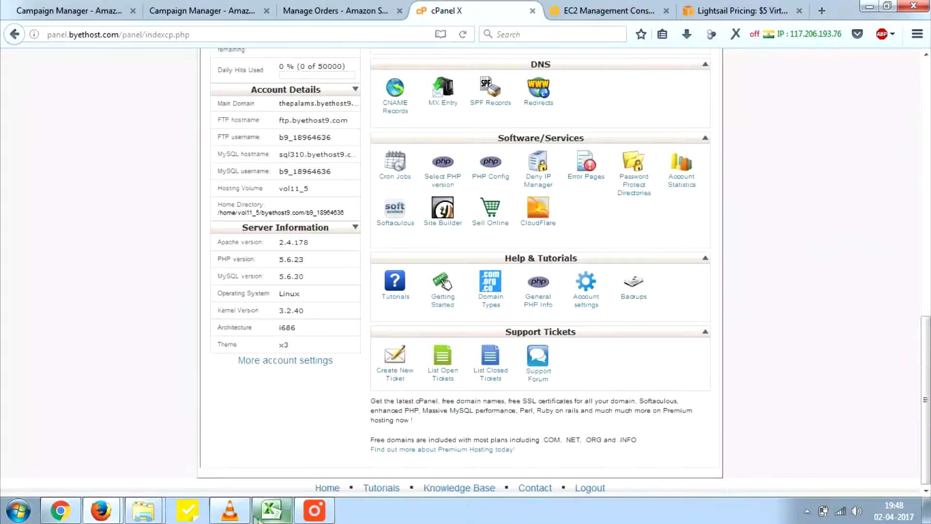
pyautogui.click(271, 510)
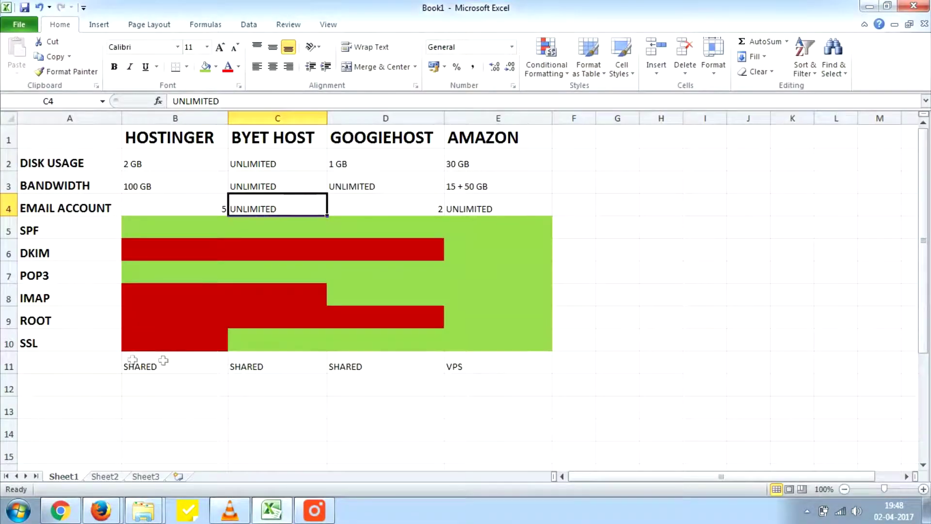
# - Check Byet Host's green SSL cell C10, then return to the Byethost panel in Firefox
pyautogui.click(278, 350)
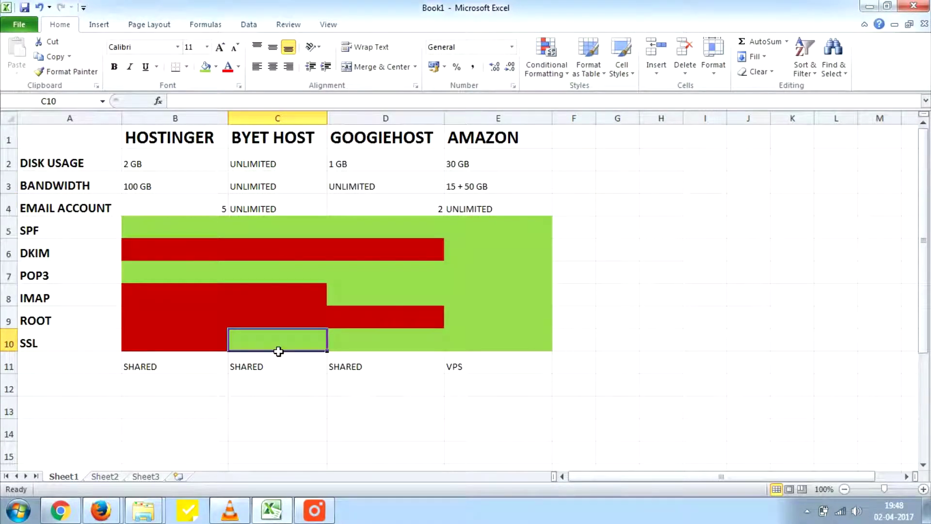
pyautogui.hotkey('alt', 'Tab')
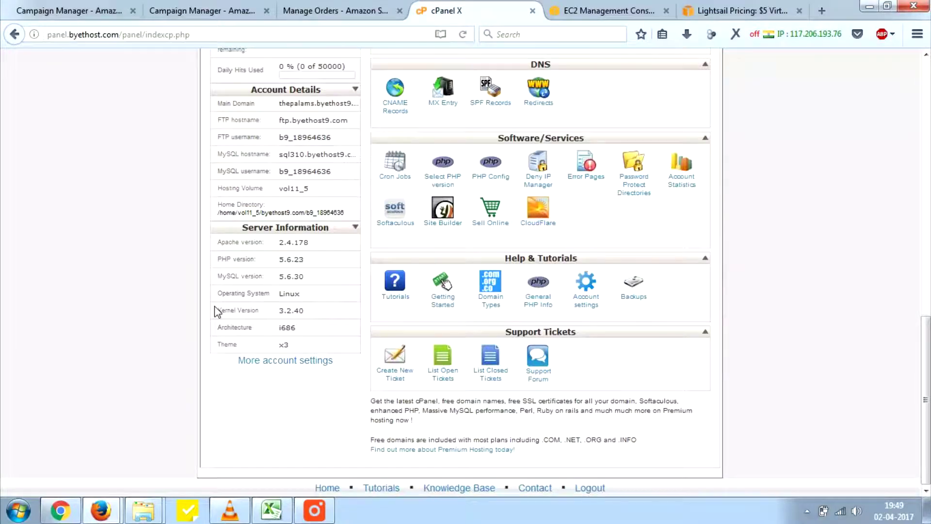
# - Look over Byethost's Email, Files and Security sections, then return to the Excel workbook
pyautogui.scroll(8, 270, 286)
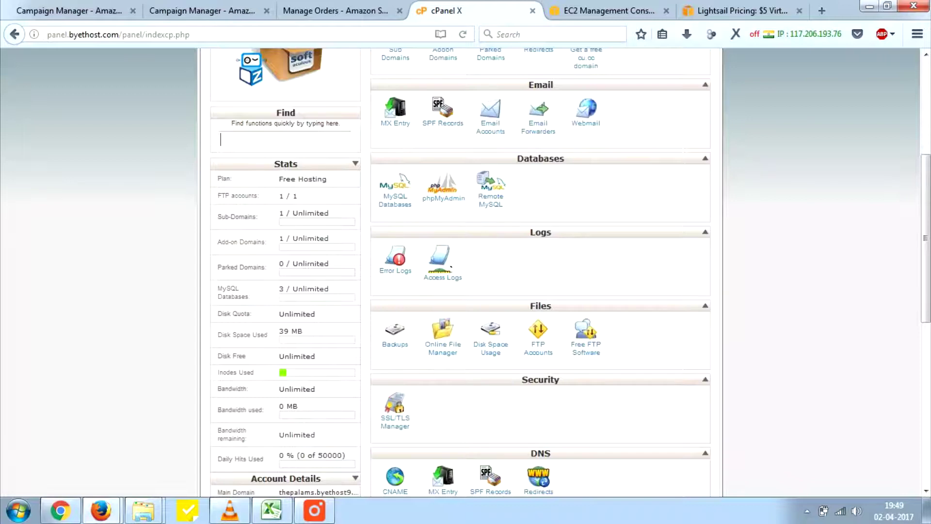
pyautogui.scroll(5, 300, 268)
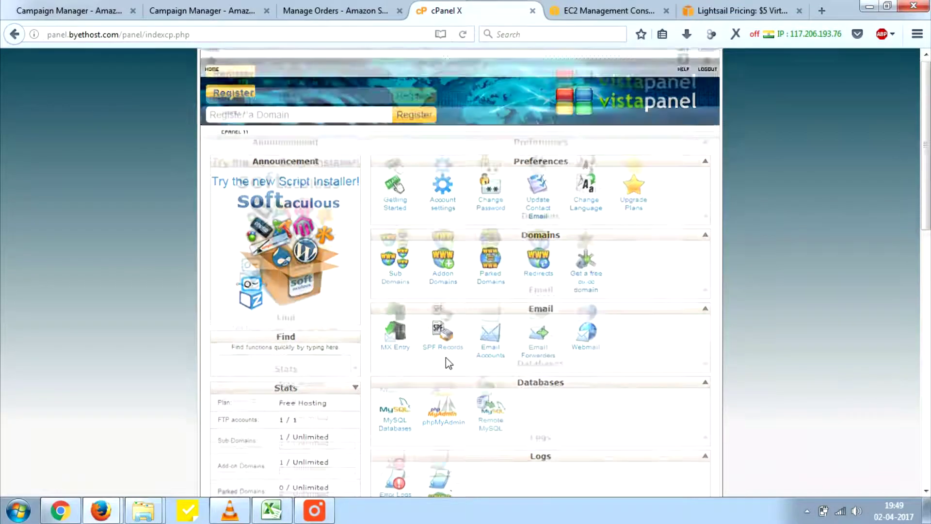
pyautogui.scroll(-5, 446, 359)
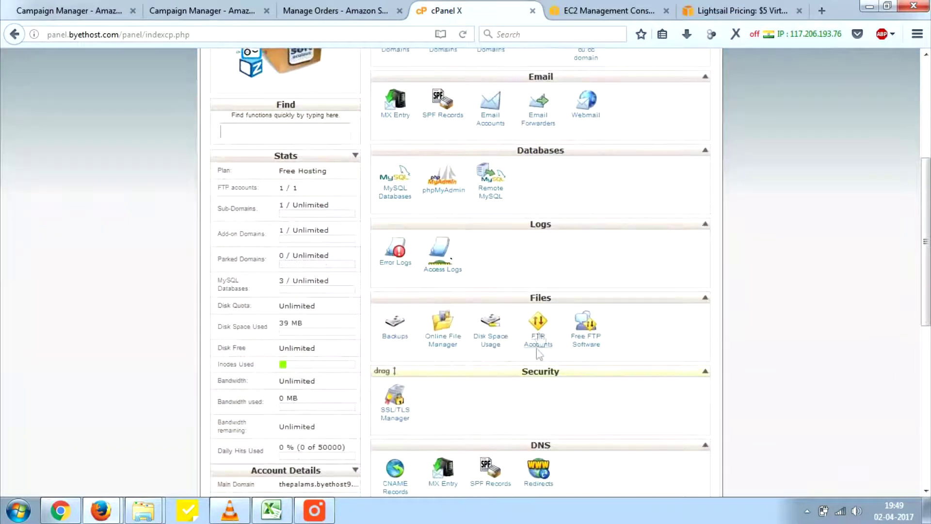
pyautogui.scroll(3, 551, 254)
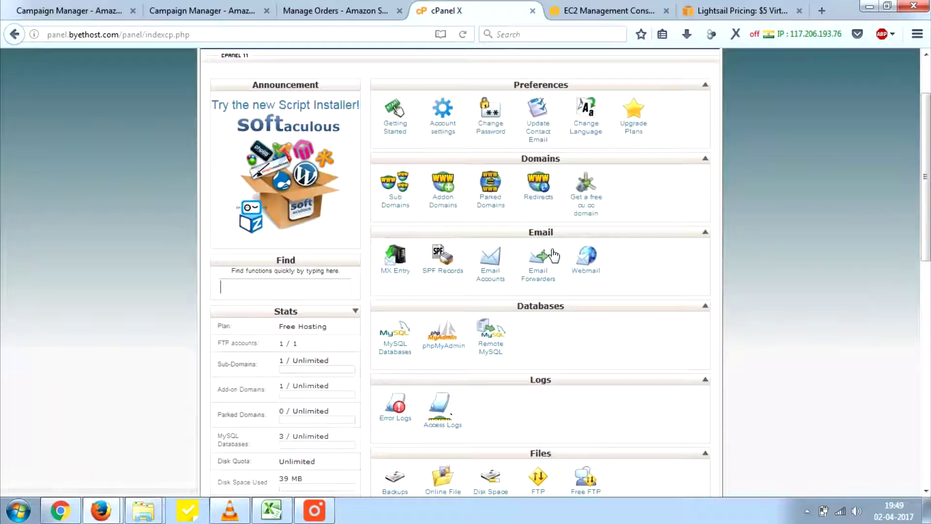
pyautogui.click(271, 510)
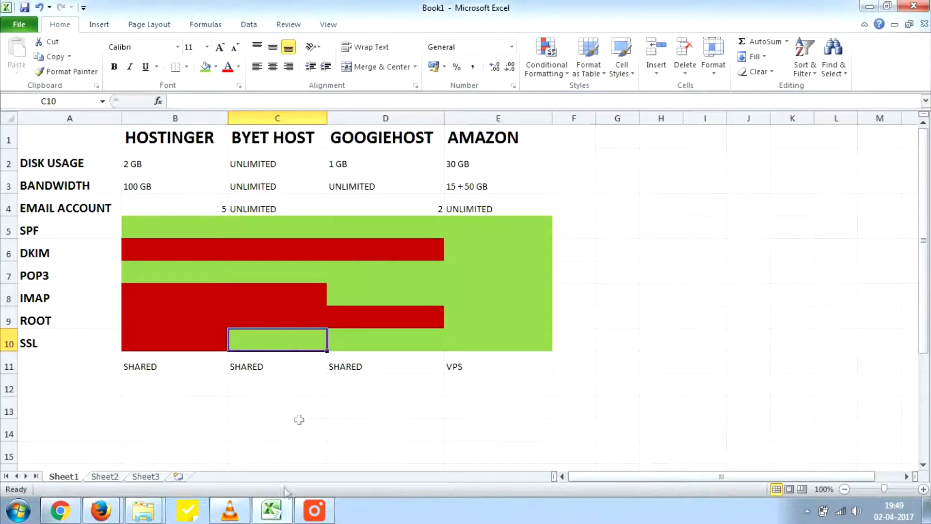
# - Look at the Hostinger dashboard and Byethost panel windows, then return to the Excel workbook
pyautogui.click(72, 517)
pyautogui.moveTo(100, 512)
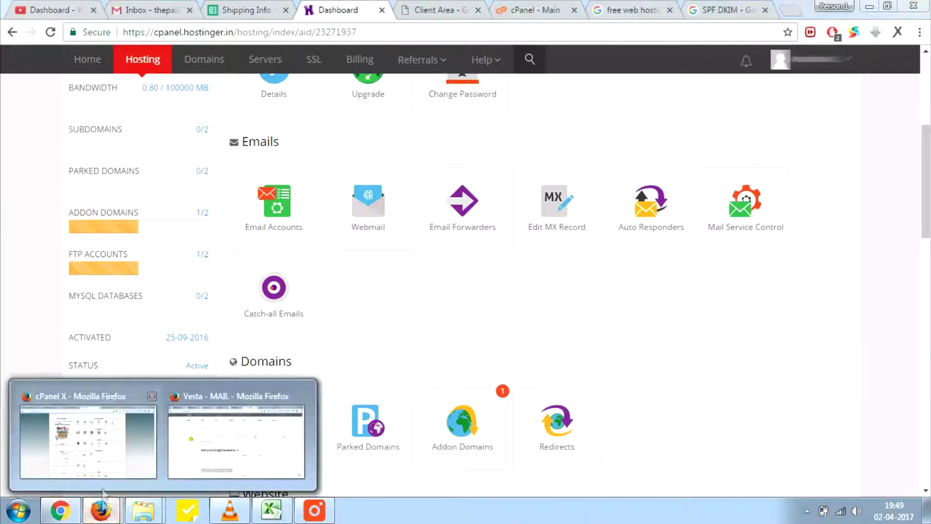
pyautogui.click(87, 427)
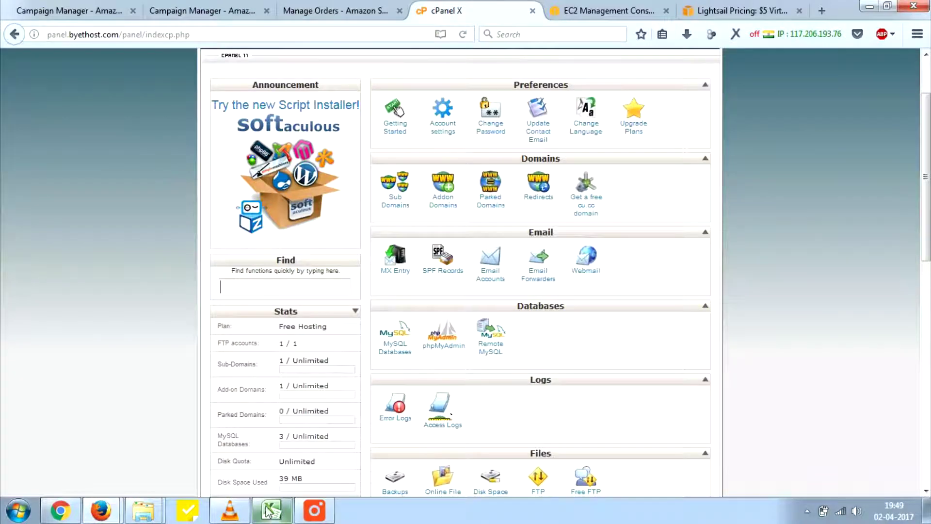
pyautogui.click(72, 519)
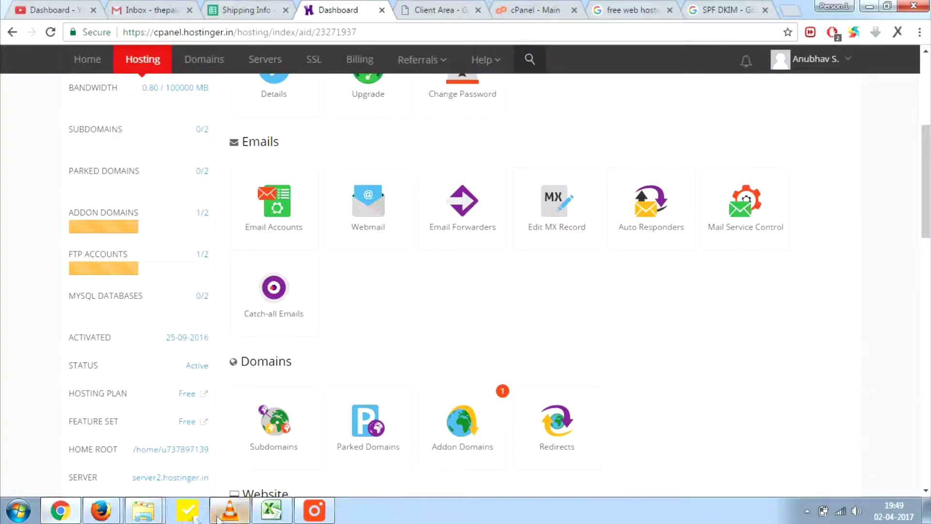
pyautogui.click(272, 510)
# - Select the GOOGIEHOST header D1 and open the GoogiePanel control panel tab in Chrome
pyautogui.click(353, 145)
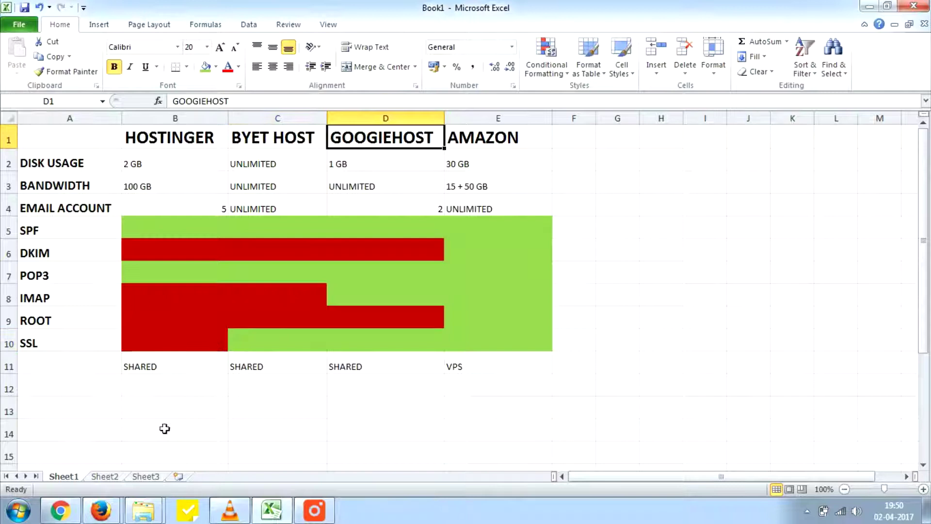
pyautogui.click(60, 510)
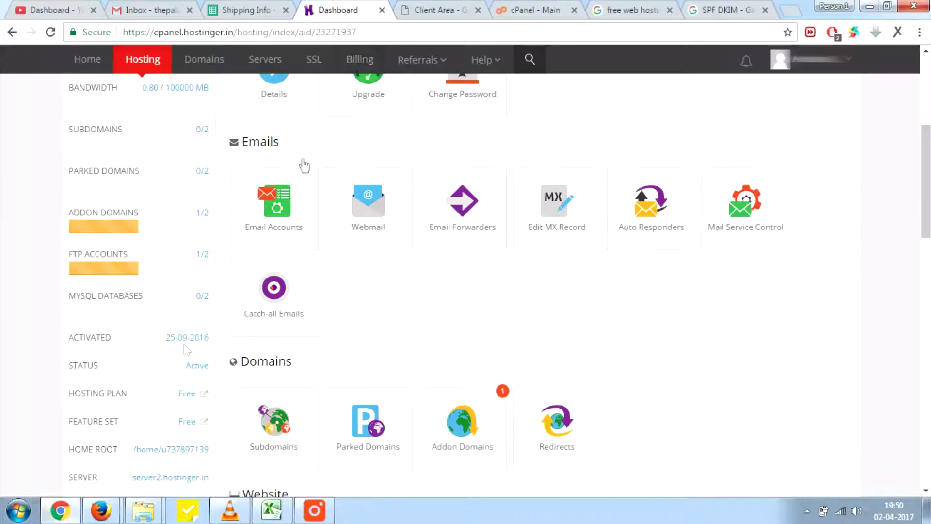
pyautogui.click(438, 10)
pyautogui.click(523, 8)
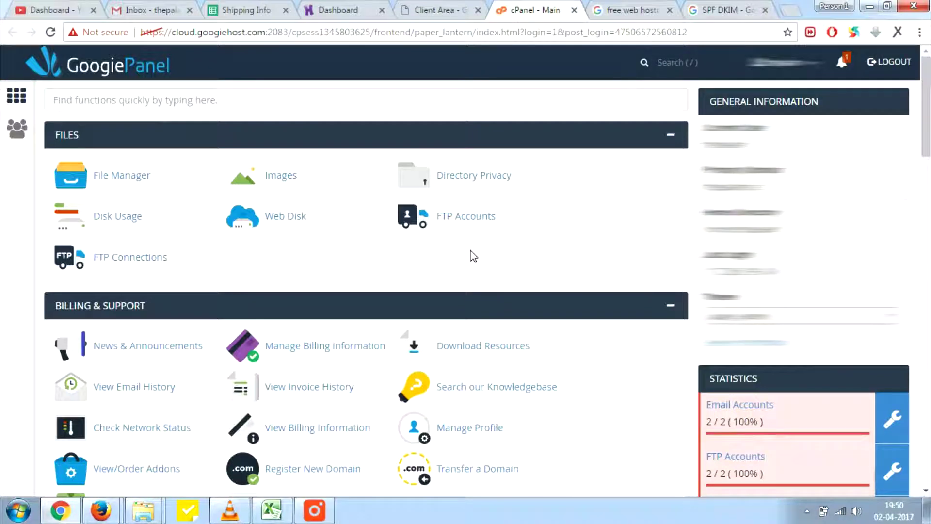
# - Open the GoogiePanel cPanel home from the Client Area and scroll through its statistics sections
pyautogui.click(466, 9)
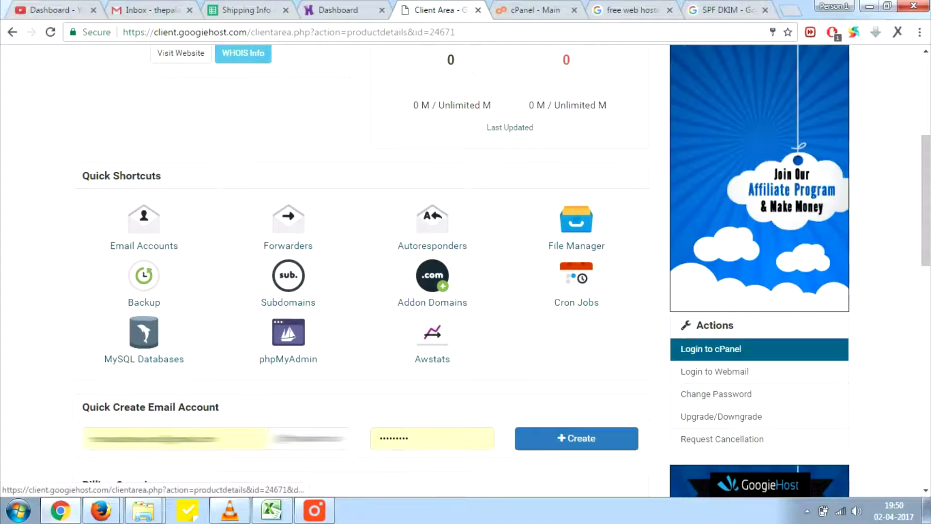
pyautogui.click(432, 296)
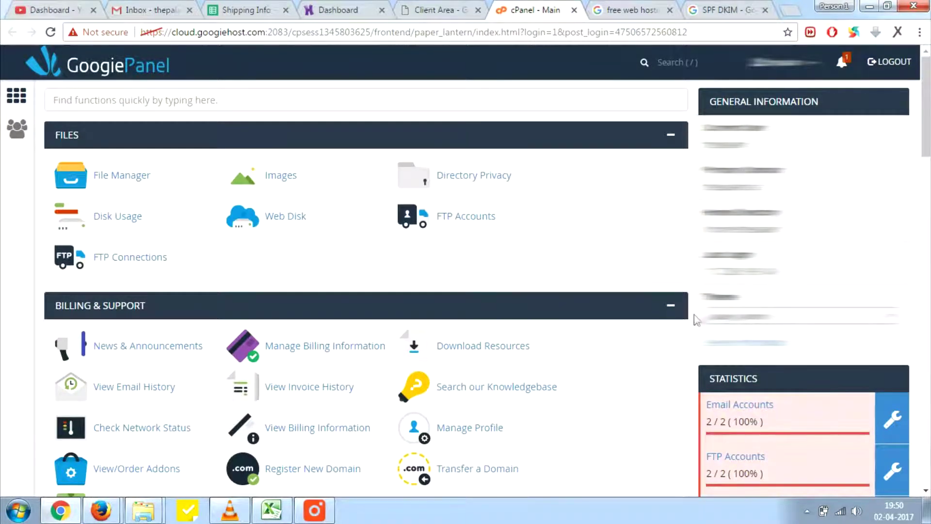
pyautogui.scroll(-5, 694, 315)
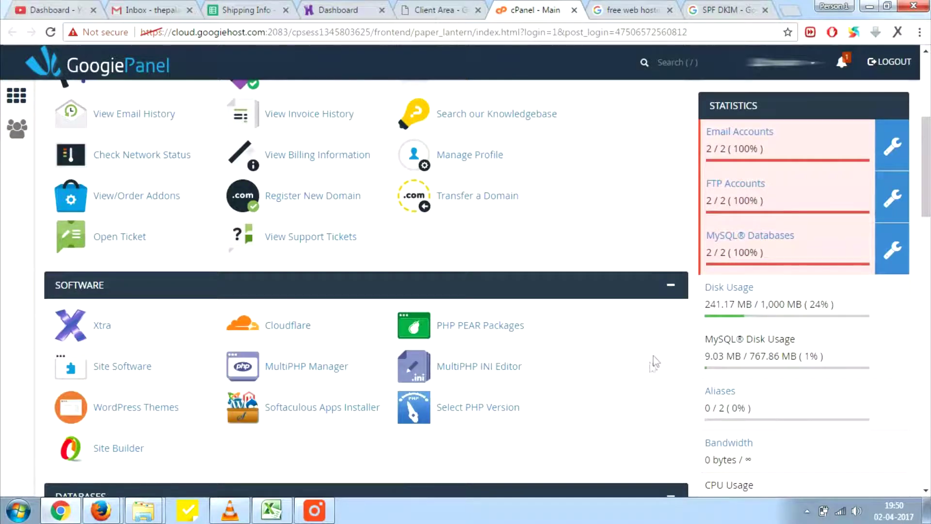
pyautogui.scroll(-3, 640, 393)
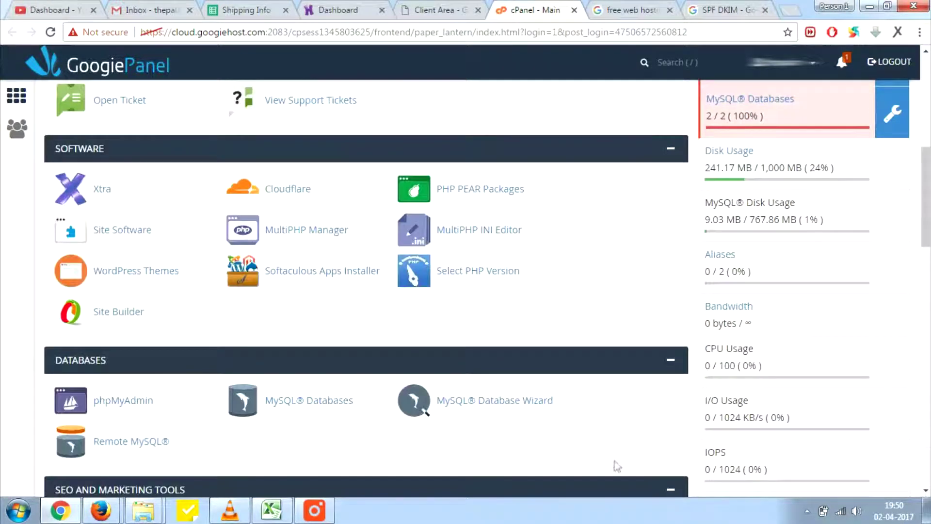
# - Check GoogieHost's IMAP cell D8 in Excel, then return to the GoogiePanel home
pyautogui.click(272, 510)
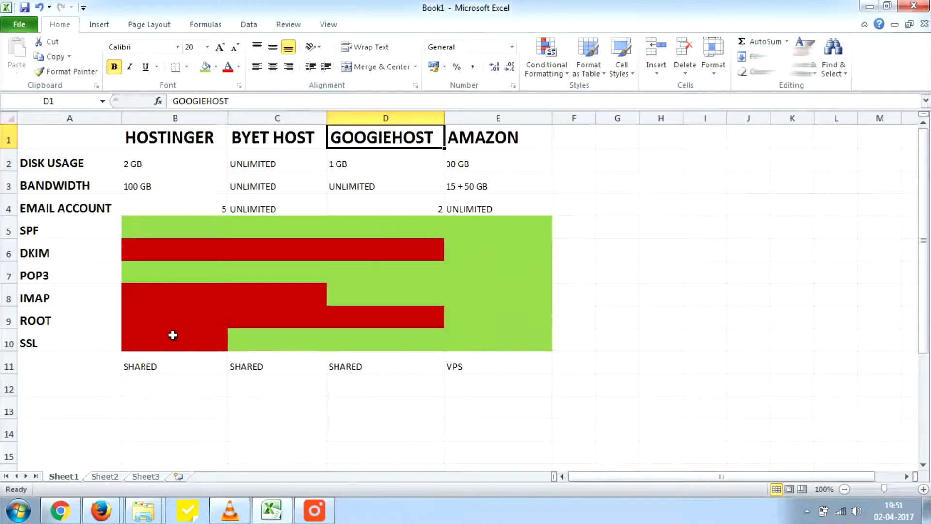
pyautogui.click(364, 306)
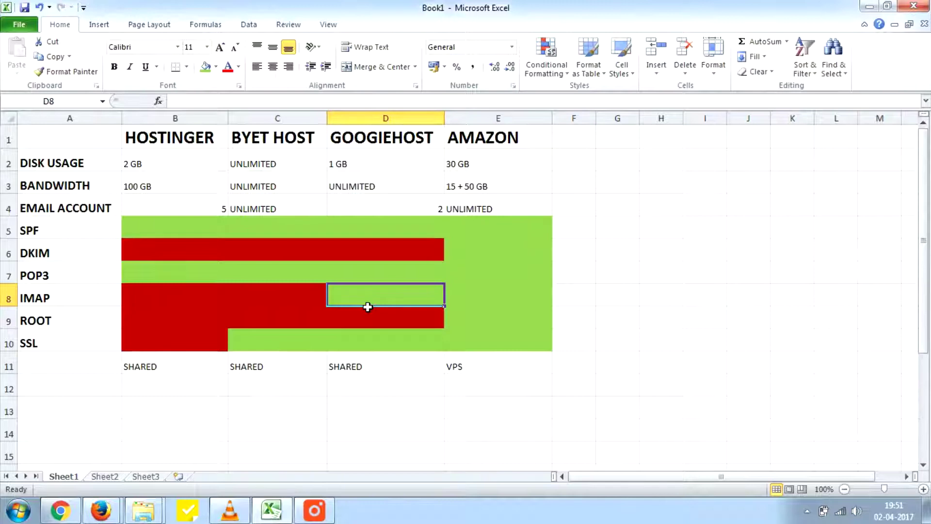
pyautogui.hotkey('alt', 'Tab')
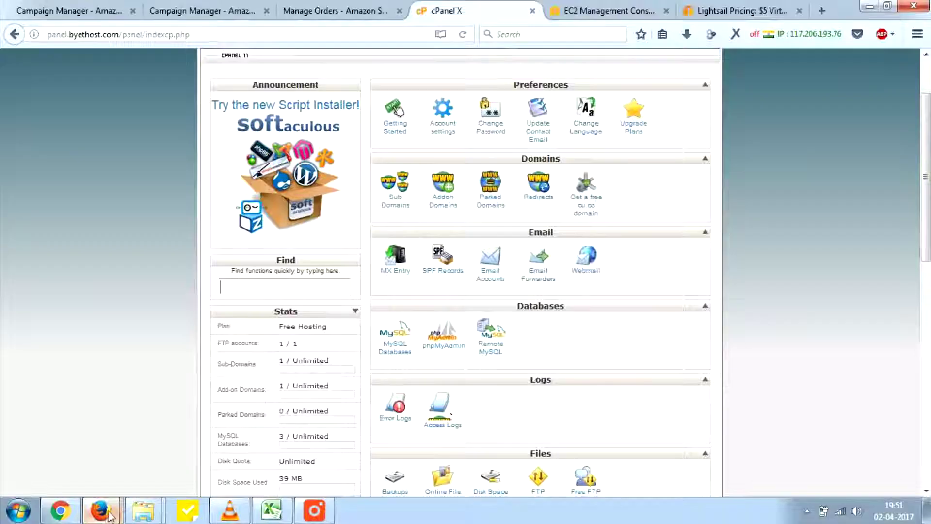
pyautogui.click(60, 510)
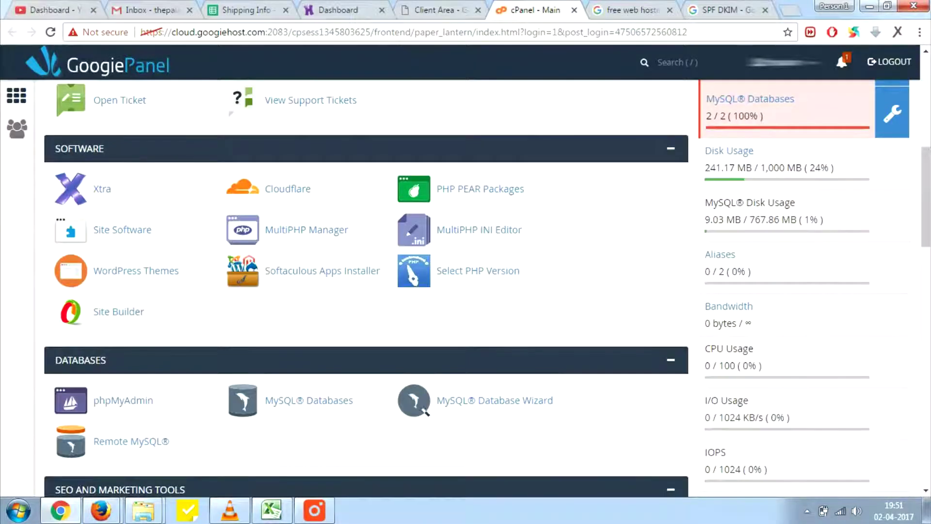
pyautogui.click(436, 9)
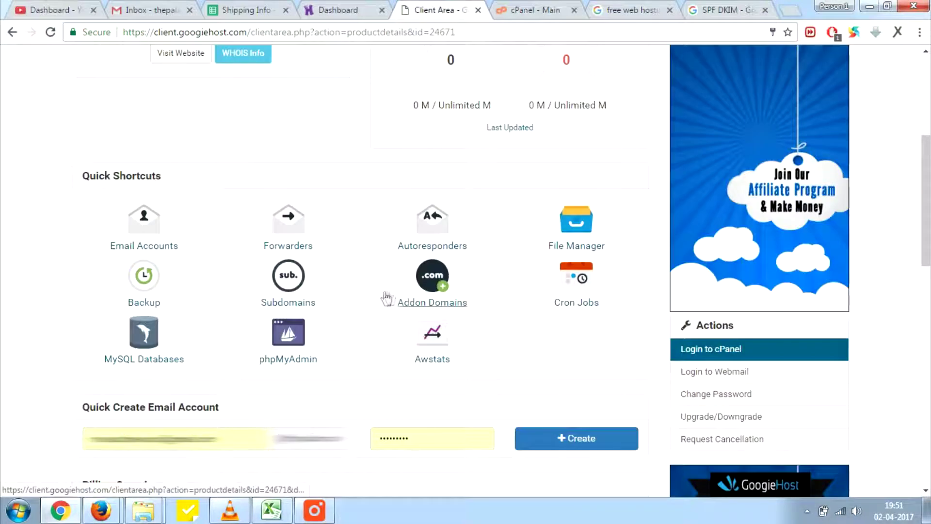
pyautogui.hotkey('ctrl', 'Tab')
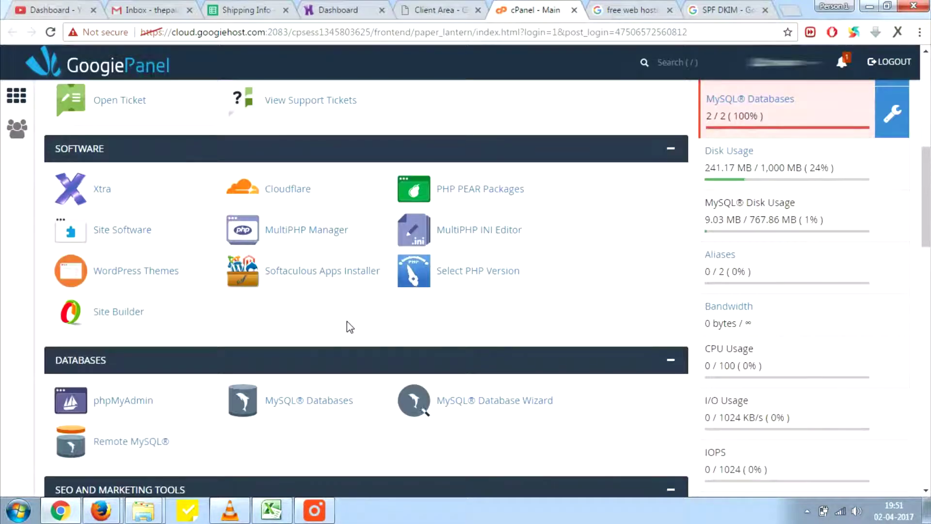
# - Scroll through GoogiePanel's Domains, Email, Security and Softaculous sections
pyautogui.scroll(-8, 347, 321)
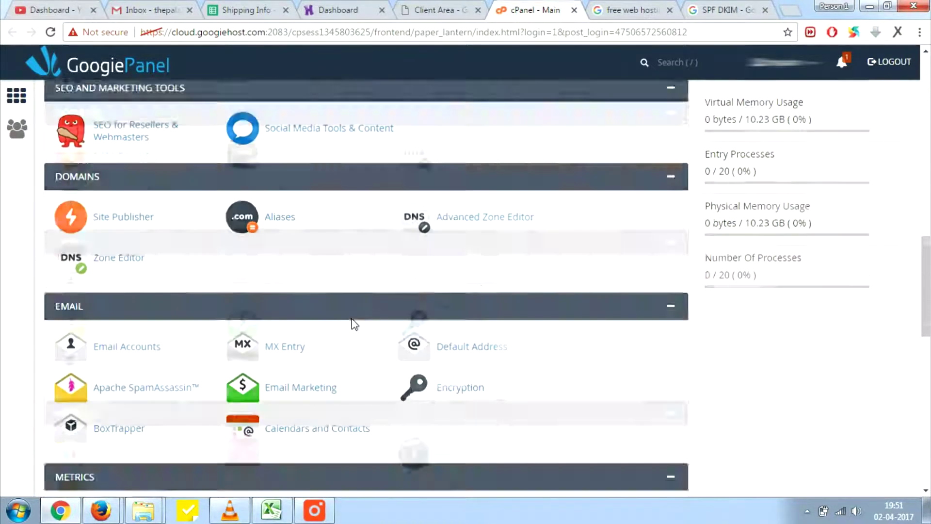
pyautogui.scroll(-3, 353, 324)
pyautogui.scroll(-3, 131, 316)
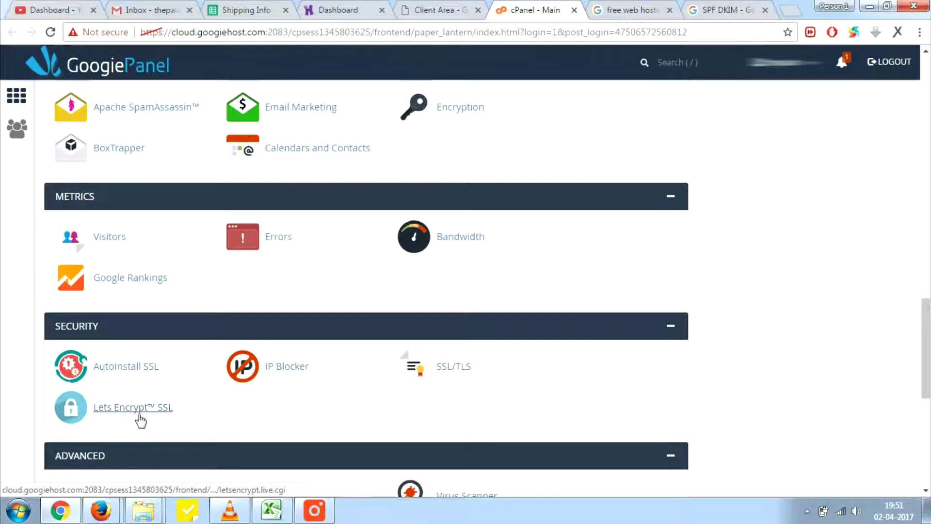
pyautogui.scroll(18, 461, 386)
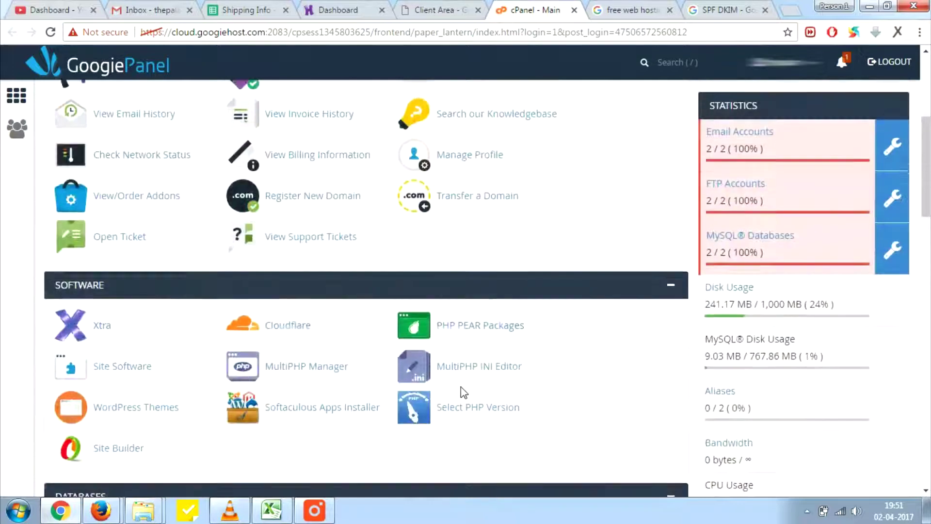
pyautogui.scroll(5, 460, 387)
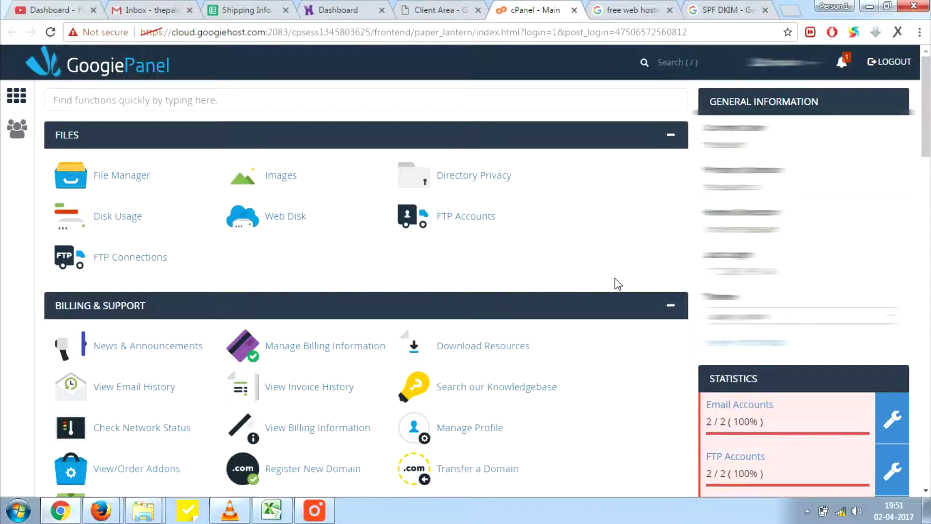
pyautogui.scroll(-7, 621, 285)
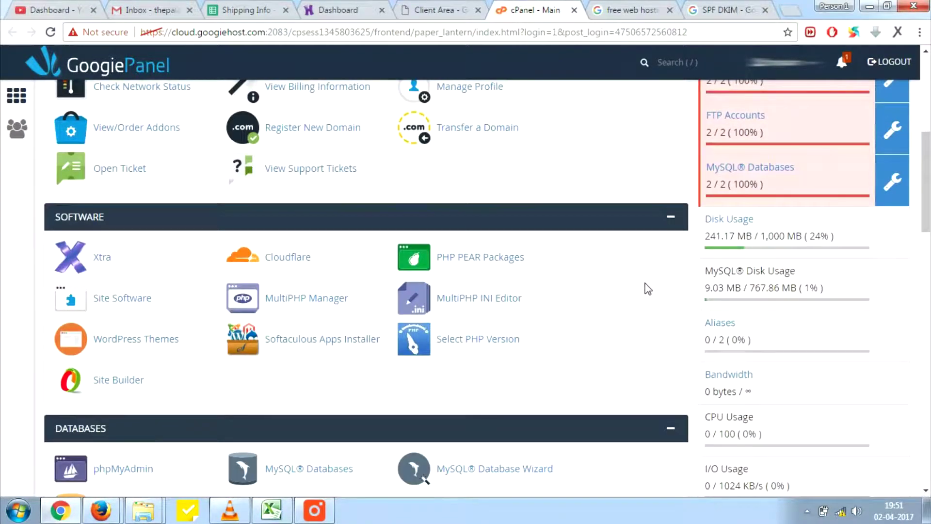
pyautogui.scroll(-4, 645, 289)
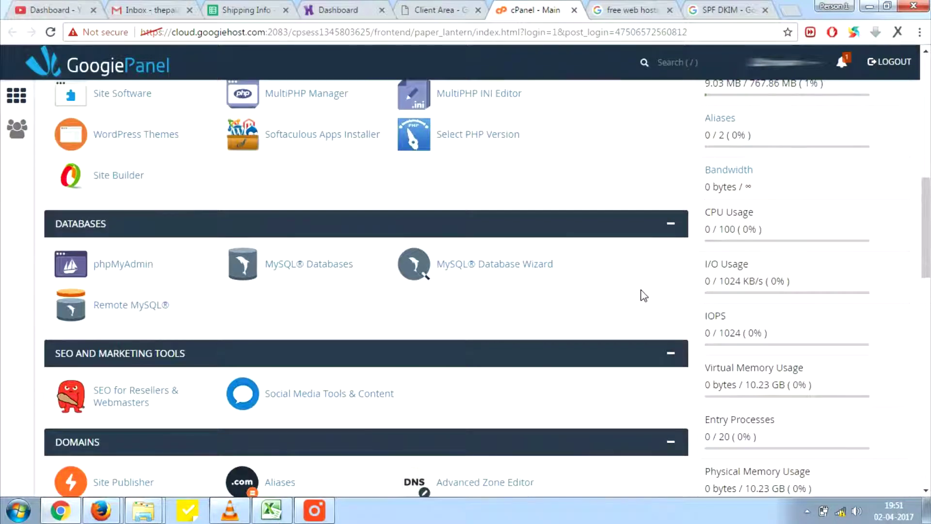
pyautogui.scroll(-7, 644, 294)
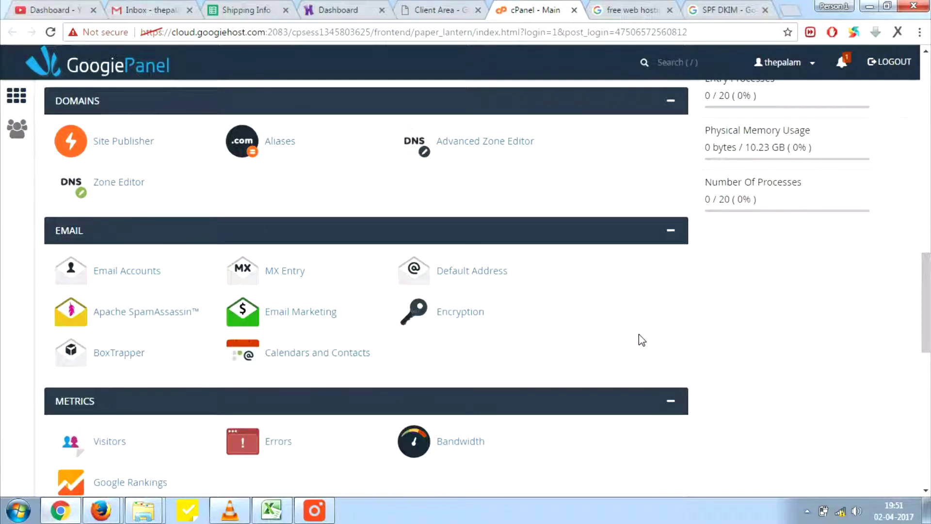
pyautogui.scroll(-12, 642, 340)
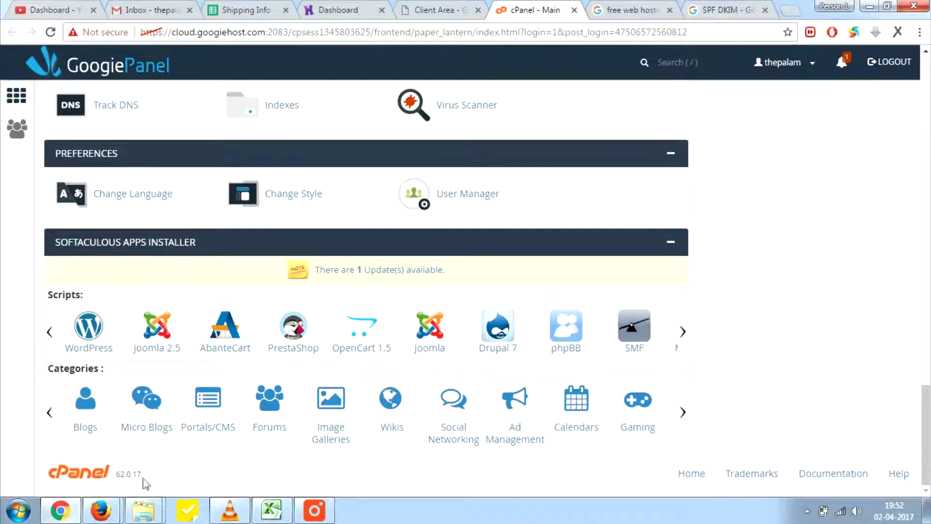
pyautogui.scroll(6, 467, 177)
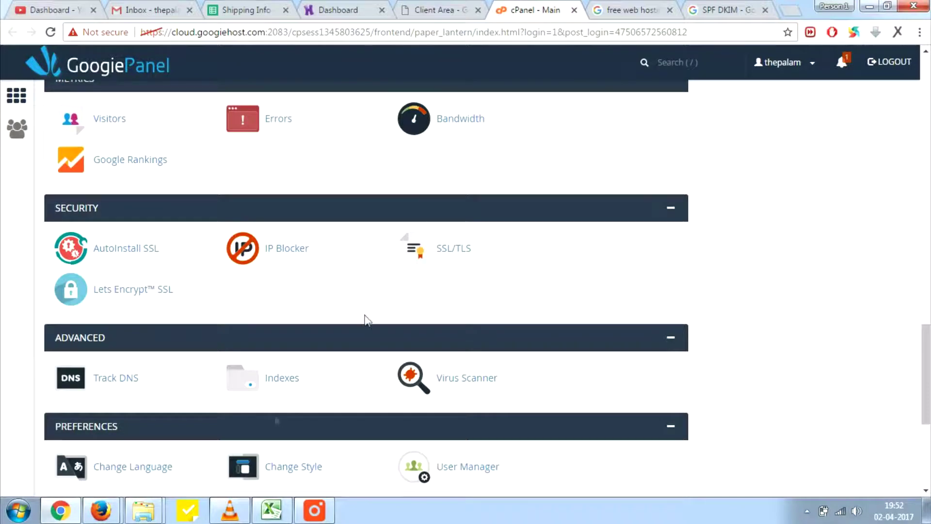
# - Briefly compare with the Byethost panel, recheck GoogiePanel, then return to the comparison spreadsheet
pyautogui.hotkey('alt', 'Tab')
pyautogui.scroll(3, 97, 101)
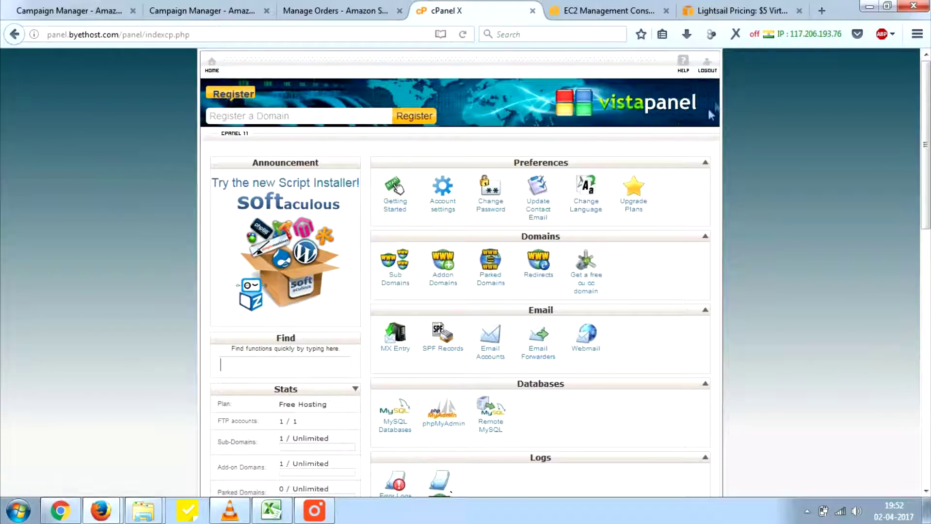
pyautogui.hotkey('alt', 'Tab')
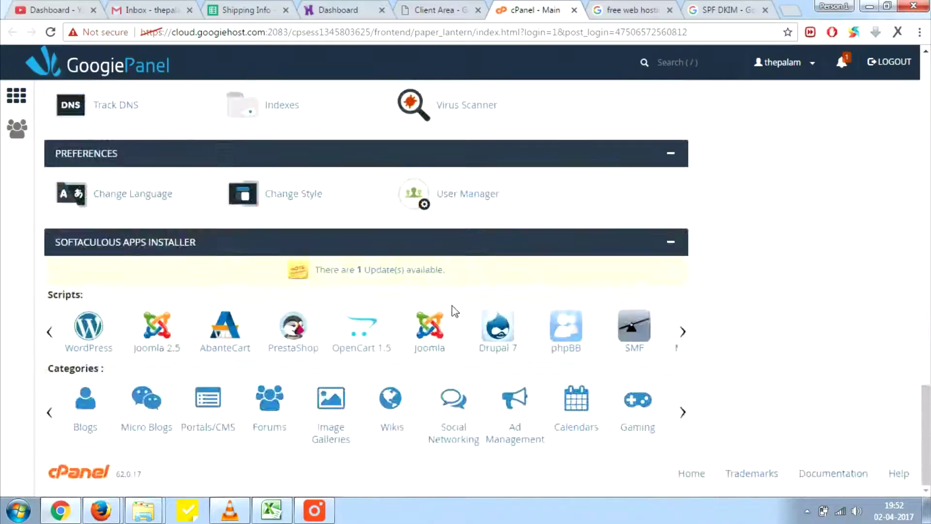
pyautogui.scroll(10, 553, 335)
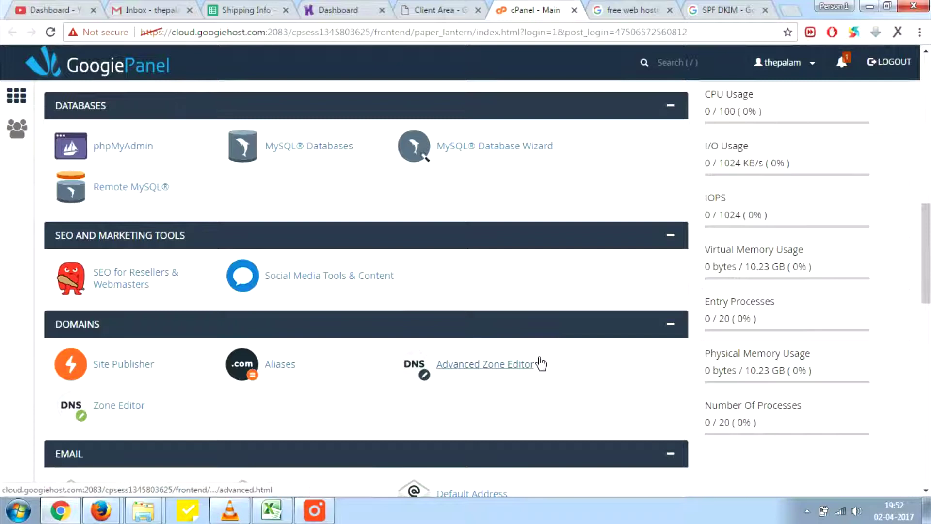
pyautogui.scroll(-2, 582, 416)
pyautogui.scroll(-7, 582, 415)
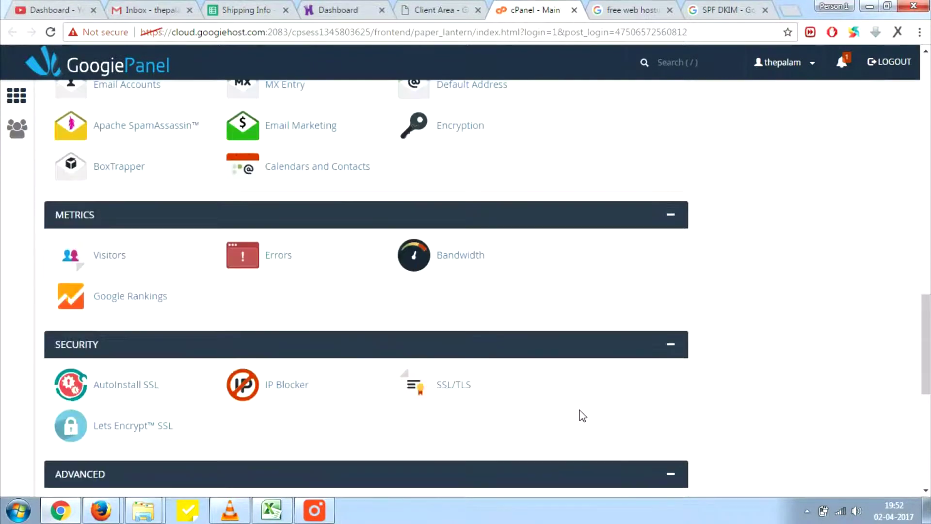
pyautogui.scroll(-4, 581, 415)
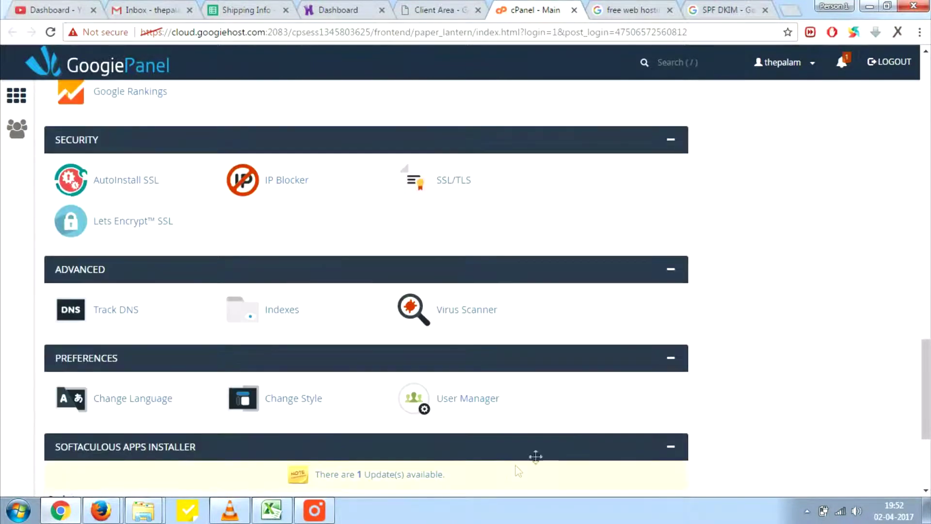
pyautogui.click(272, 510)
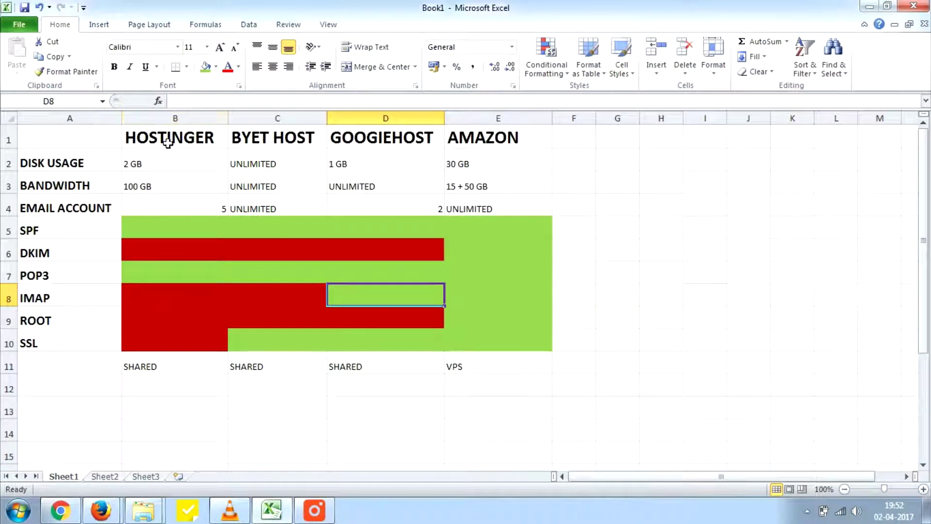
# - Select the HOSTINGER, BYET HOST and GOOGIEHOST headers B1–D1, then return to GoogiePanel's Softaculous listing
pyautogui.click(182, 143)
pyautogui.click(236, 141)
pyautogui.click(373, 148)
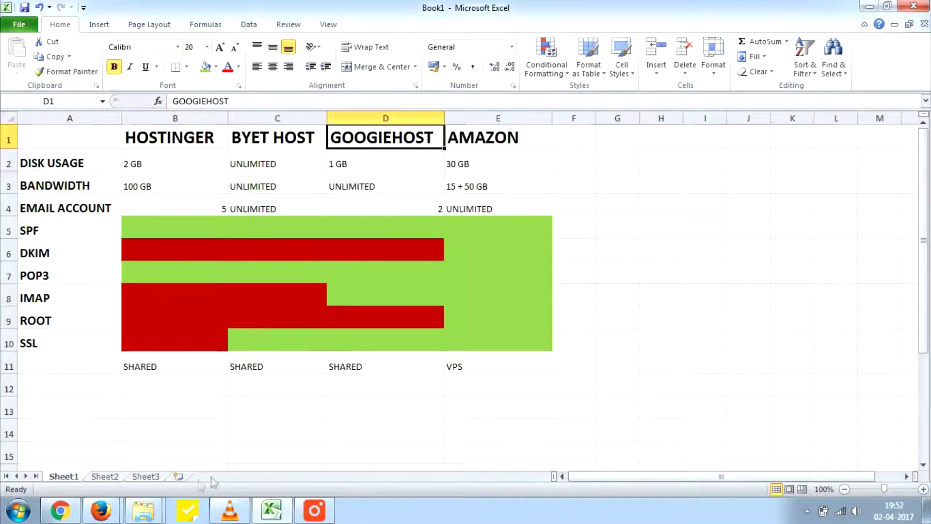
pyautogui.click(77, 510)
pyautogui.scroll(-4, 189, 382)
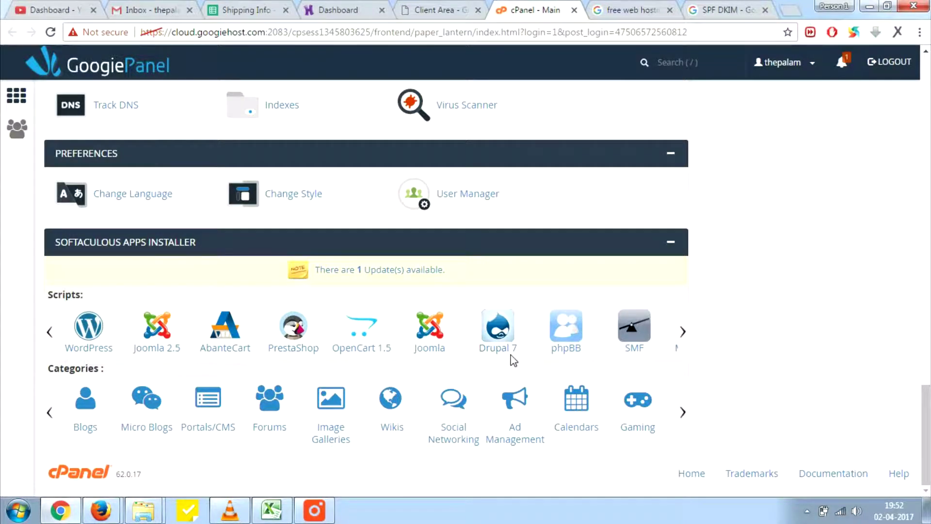
# - Bring the Book1 comparison workbook back in front of GoogiePanel
pyautogui.scroll(20, 513, 360)
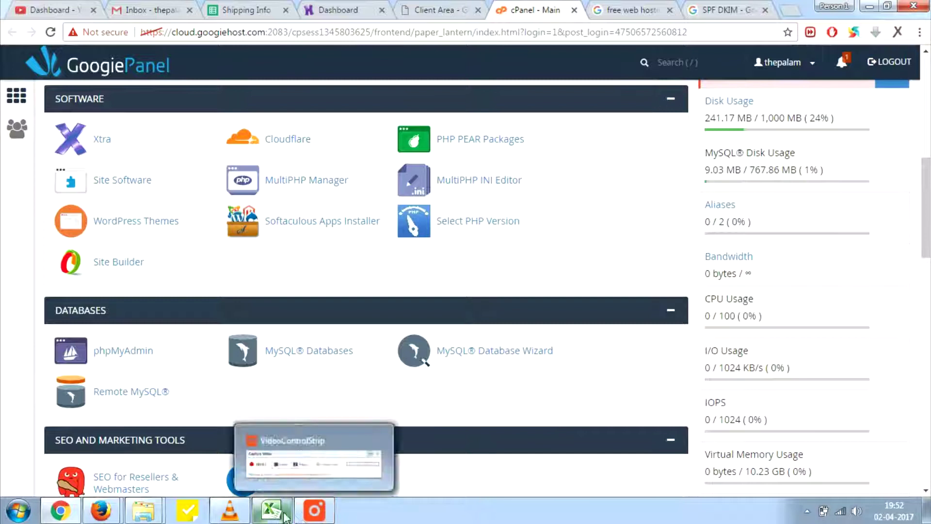
pyautogui.moveTo(270, 515)
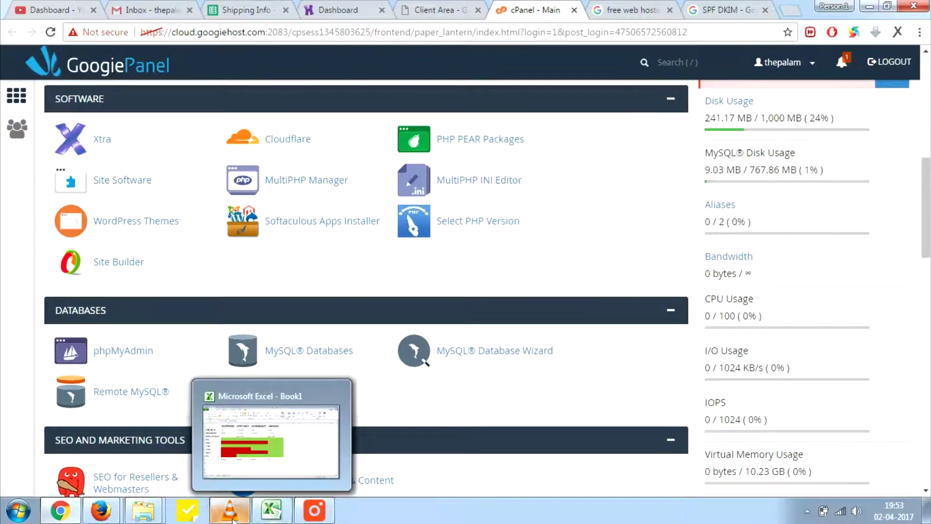
pyautogui.click(272, 510)
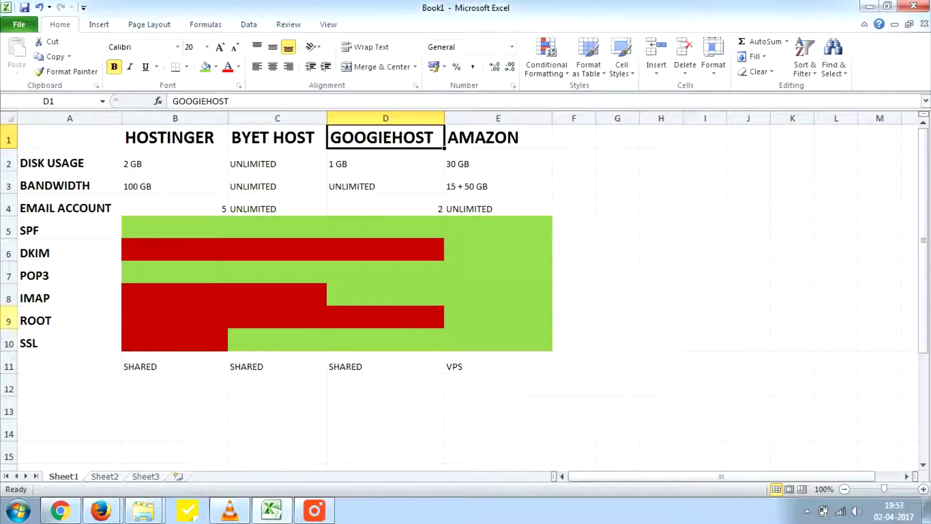
# - Check GoogieHost's DKIM mark in D6 and SPF mark in D5, then return to GoogiePanel
pyautogui.click(400, 254)
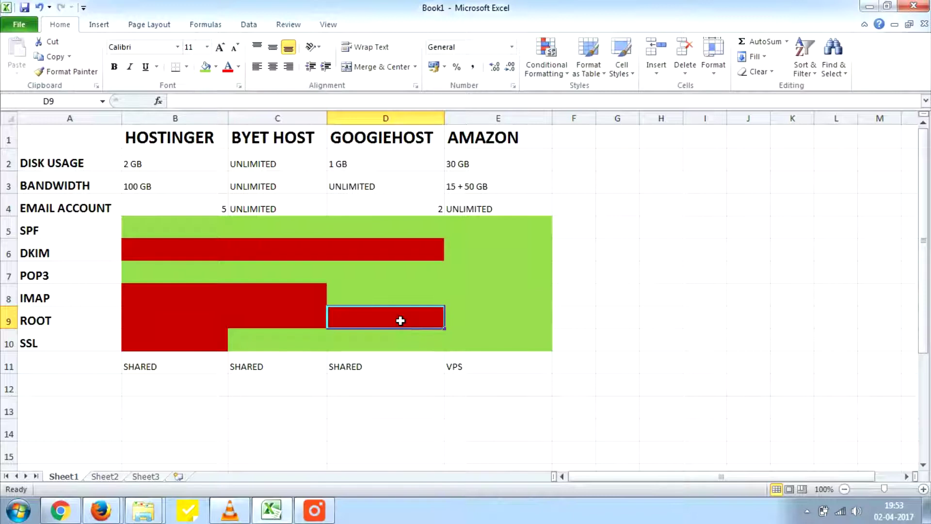
pyautogui.click(414, 257)
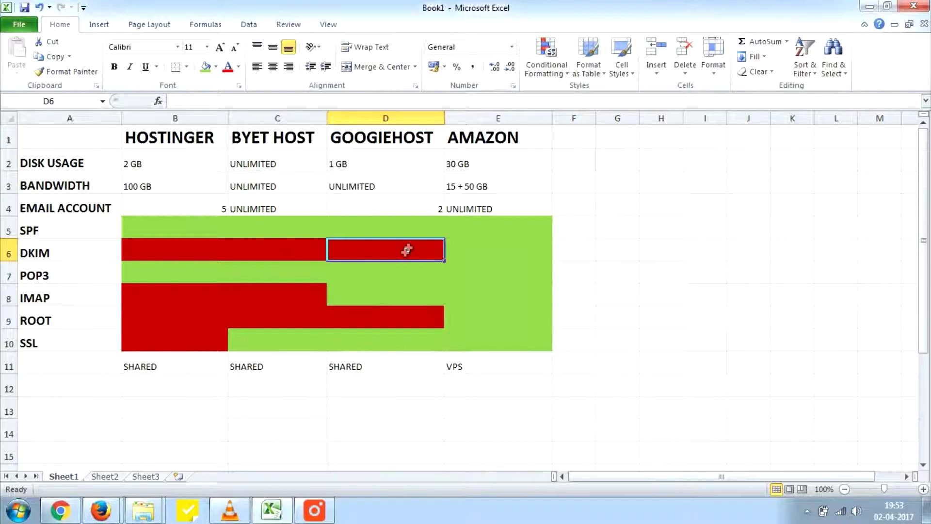
pyautogui.click(399, 230)
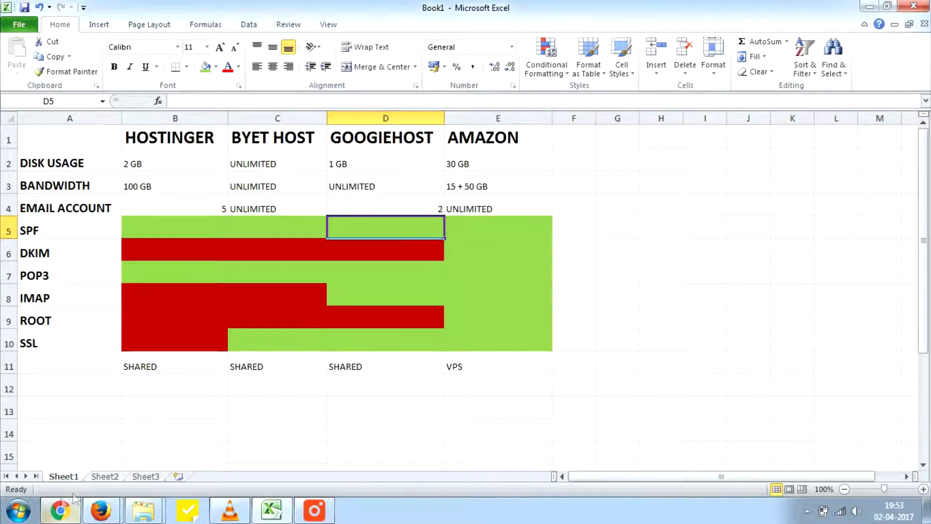
pyautogui.click(60, 510)
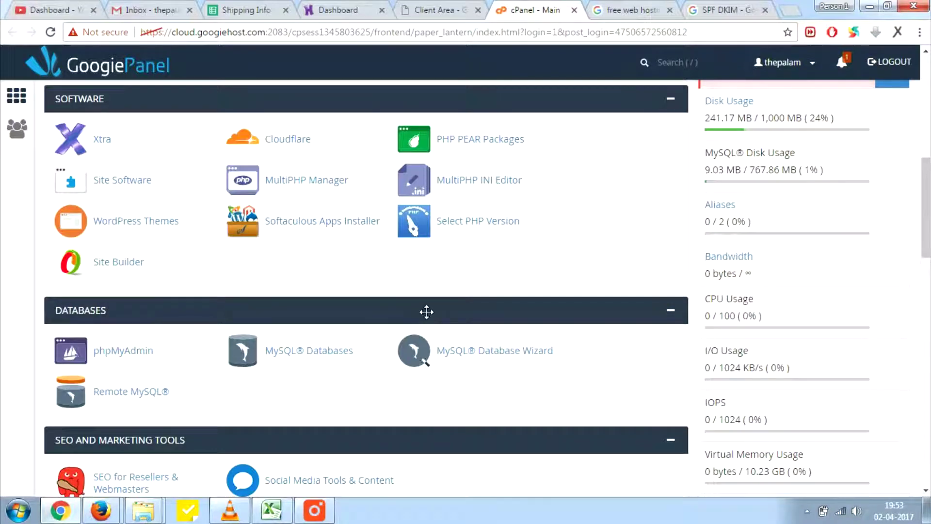
# - Check GoogiePanel's statistics showing 2 / 2 email accounts, then switch to the SPF DKIM search results
pyautogui.scroll(10, 381, 289)
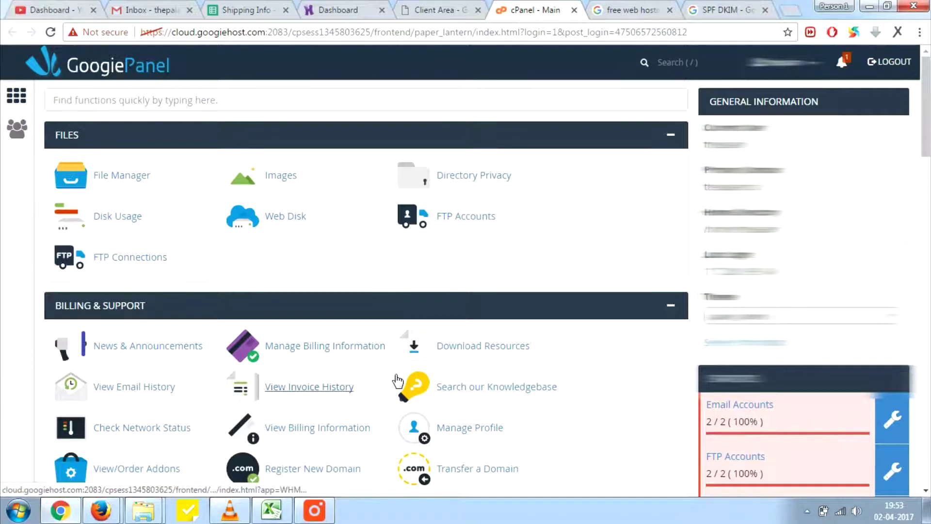
pyautogui.scroll(-3, 397, 388)
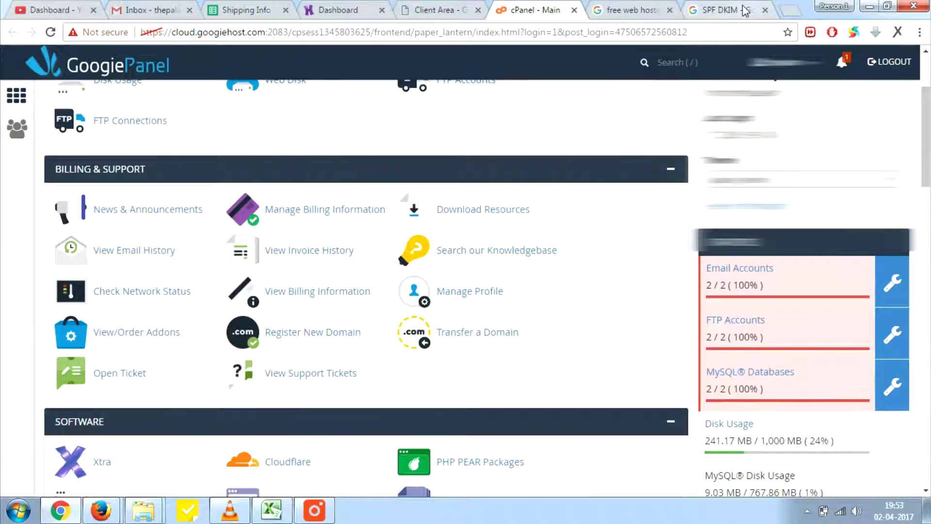
pyautogui.click(746, 11)
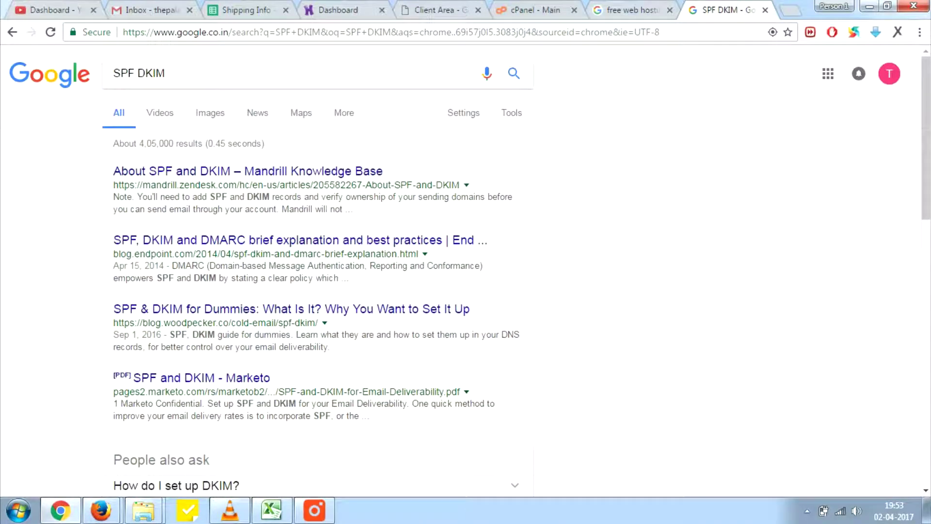
pyautogui.moveTo(323, 197); pyautogui.dragTo(441, 210)
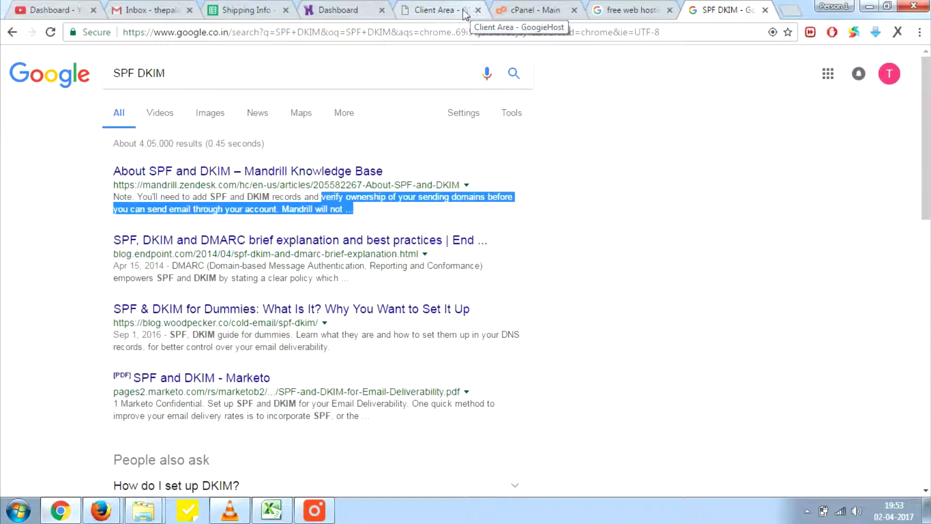
pyautogui.click(506, 10)
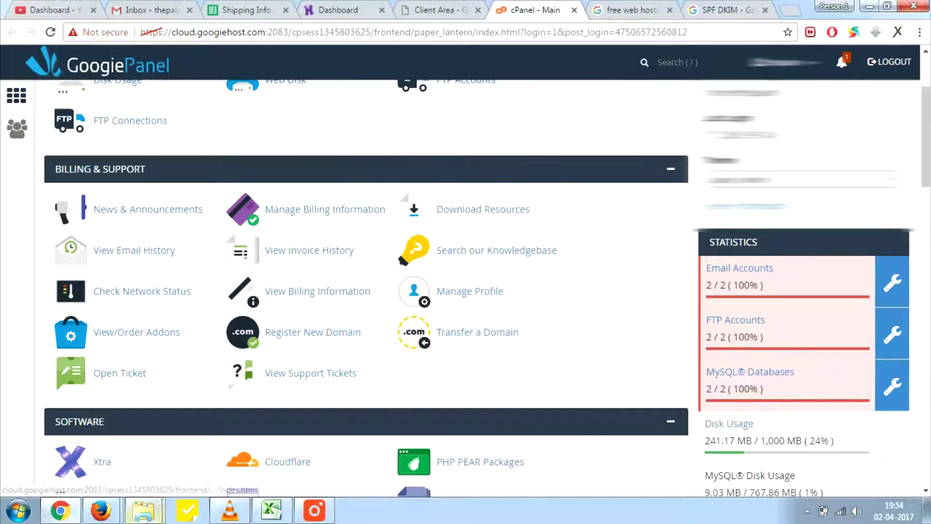
# - Review the Mumbai region's EC2 dashboard in Firefox, then return to the Excel comparison workbook
pyautogui.moveTo(101, 510)
pyautogui.click(83, 439)
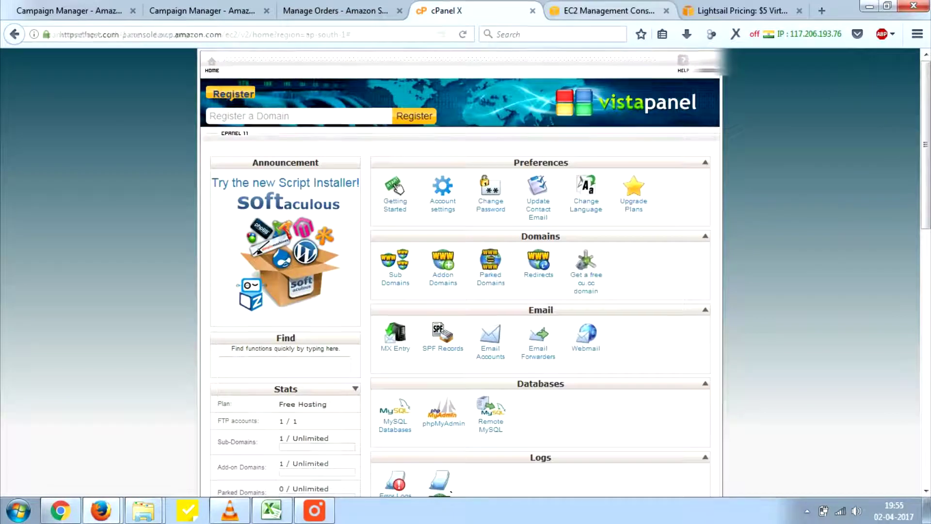
pyautogui.click(581, 10)
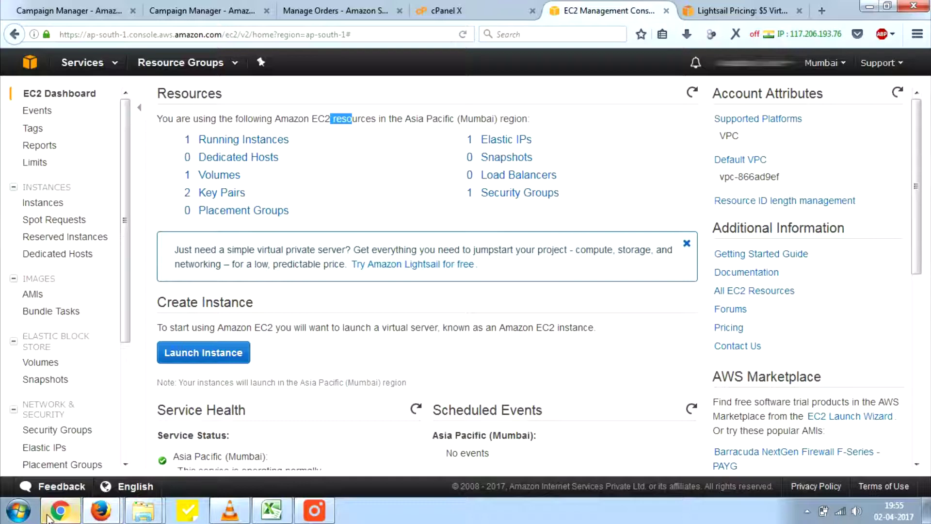
pyautogui.click(286, 515)
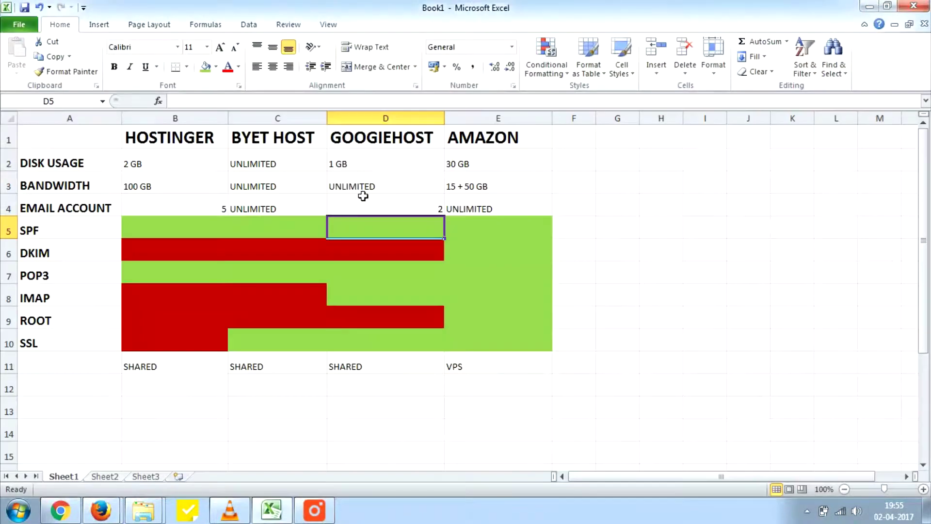
# - Select the AMAZON header in E1, then bring up the Lightsail pricing page with $5–$80 plans
pyautogui.moveTo(380, 145); pyautogui.dragTo(206, 147)
pyautogui.click(533, 141)
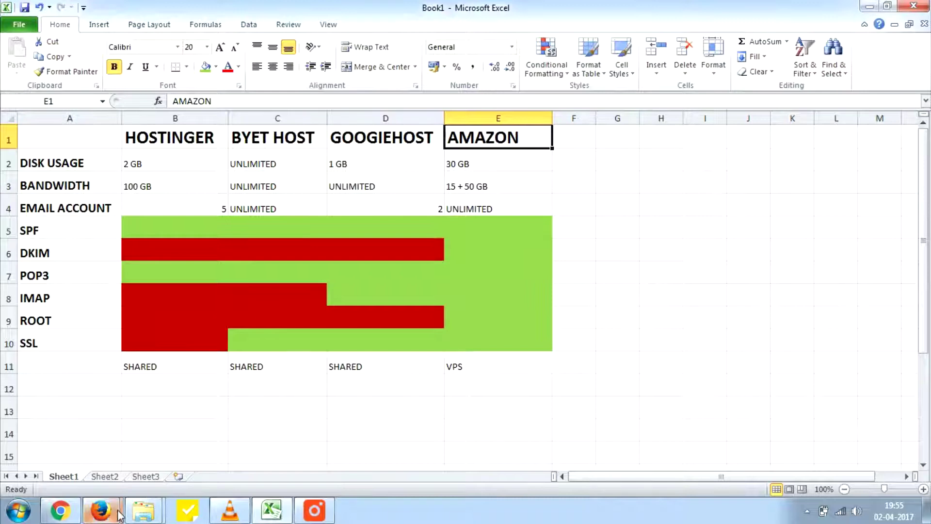
pyautogui.moveTo(114, 509)
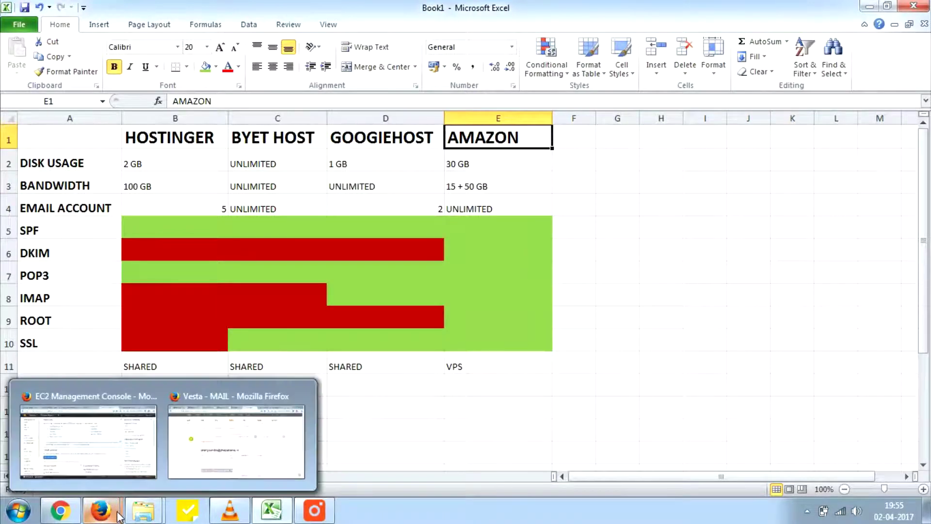
pyautogui.click(114, 447)
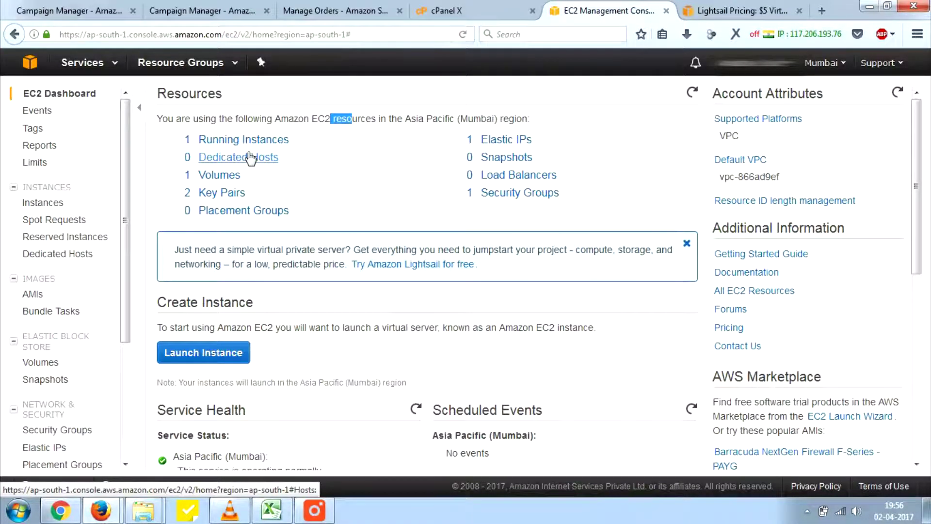
pyautogui.click(396, 178)
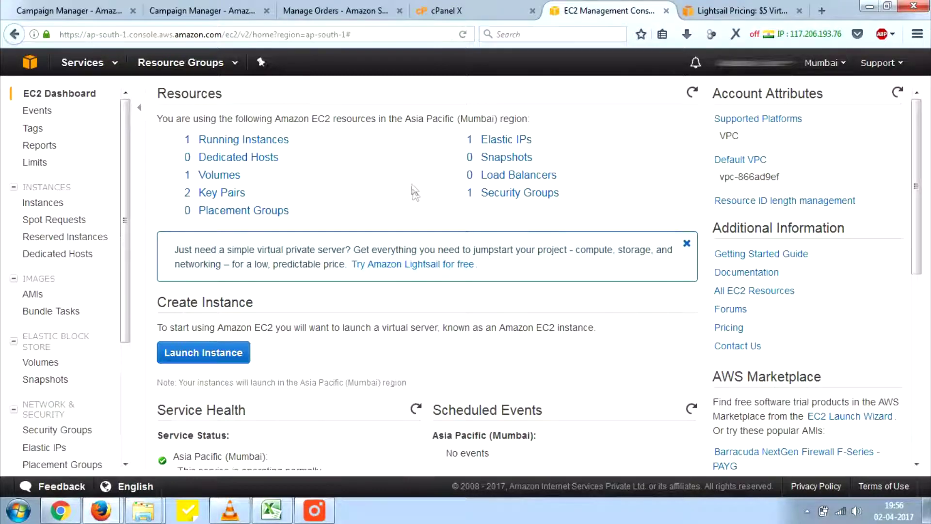
pyautogui.click(732, 10)
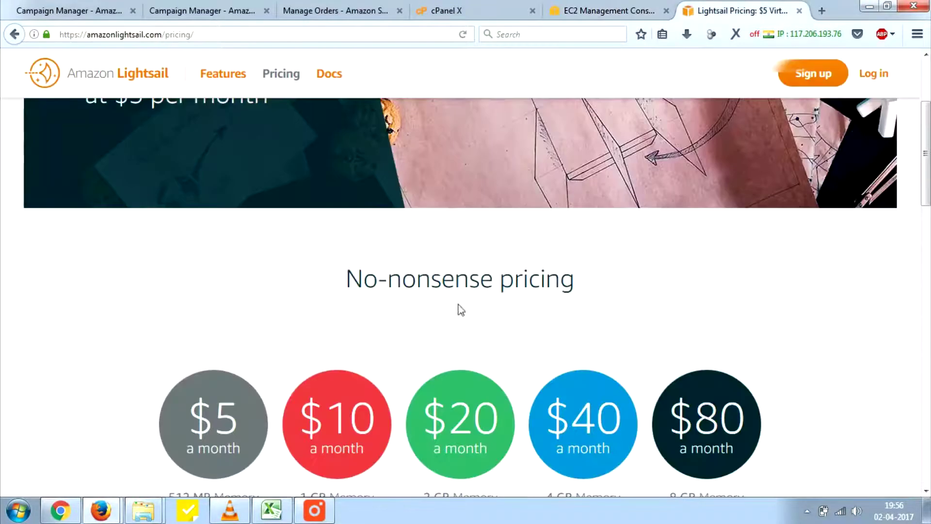
# - Review the Lightsail plans' memory, disk and transfer specs, then go back to the EC2 dashboard
pyautogui.scroll(-5, 344, 286)
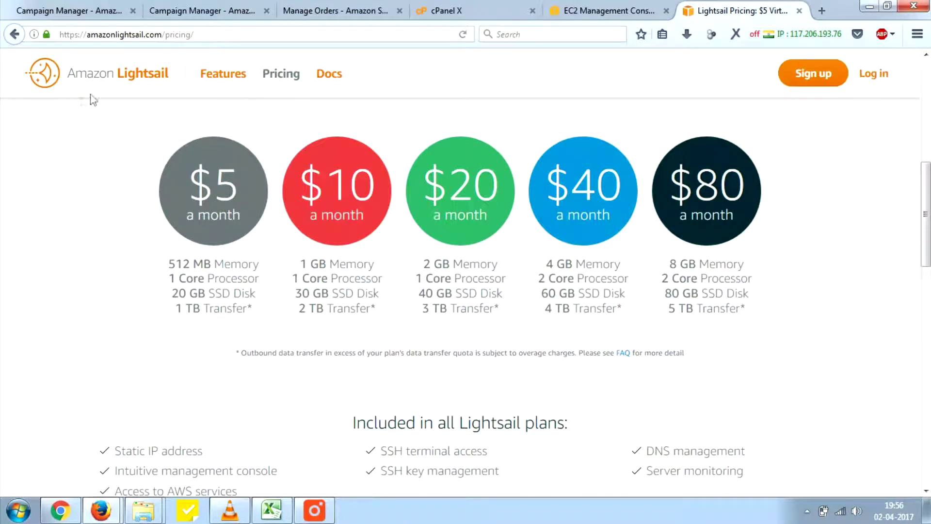
pyautogui.moveTo(168, 261); pyautogui.dragTo(845, 322)
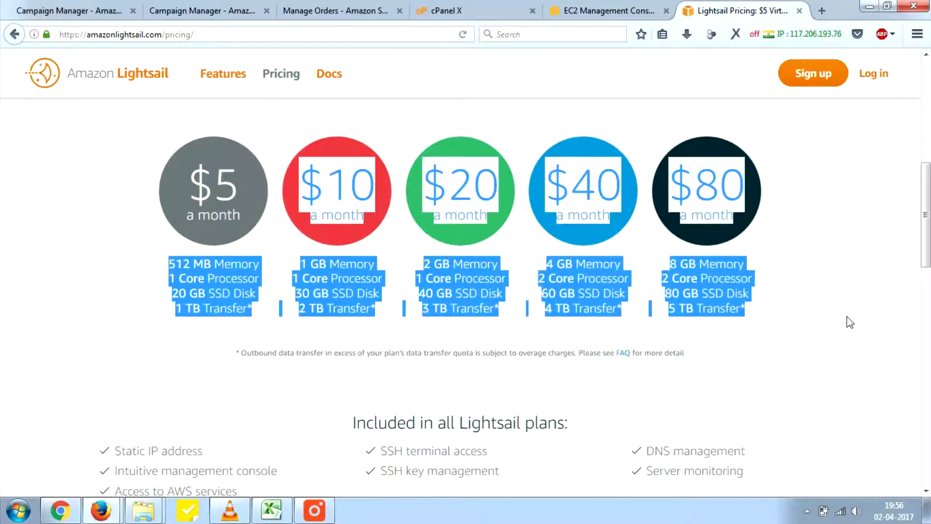
pyautogui.click(675, 296)
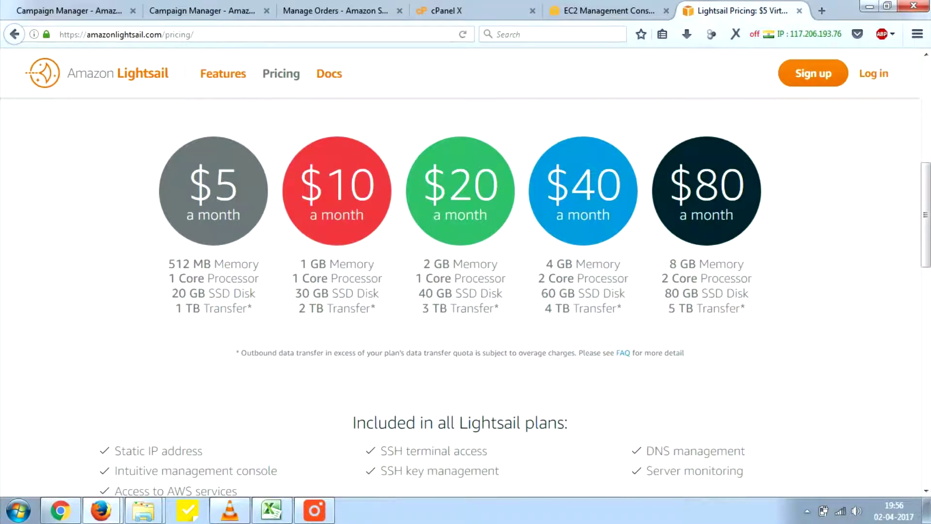
pyautogui.moveTo(752, 313); pyautogui.dragTo(199, 289)
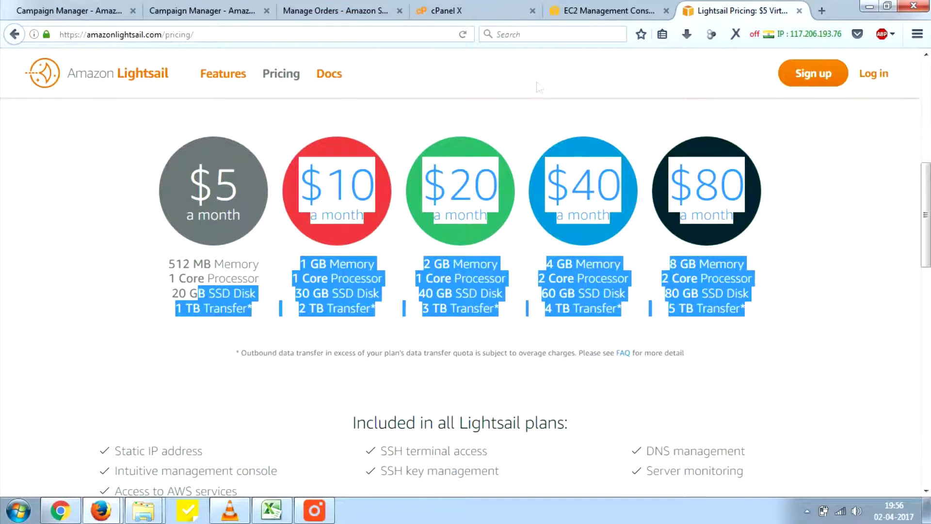
pyautogui.click(606, 11)
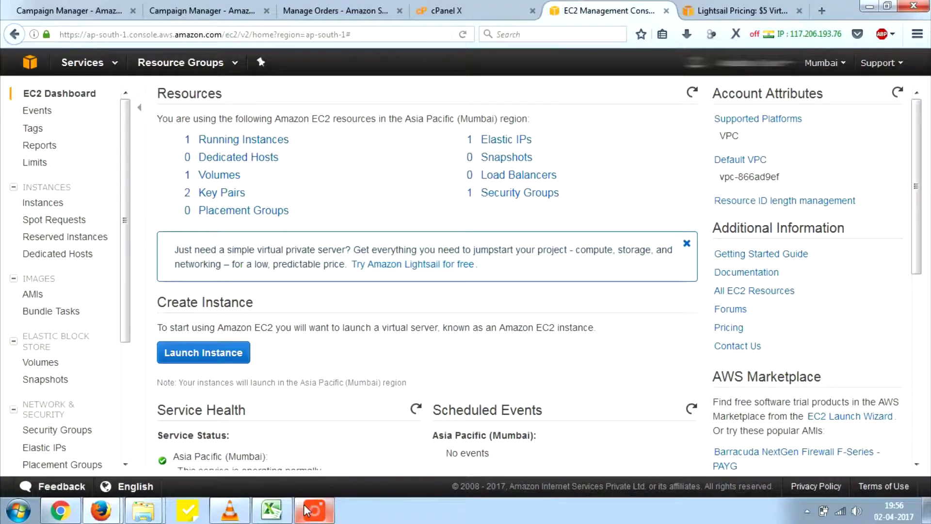
# - Check Amazon's 30 GB disk, 15 + 50 GB bandwidth, UNLIMITED email, SPF and DKIM cells
pyautogui.click(272, 510)
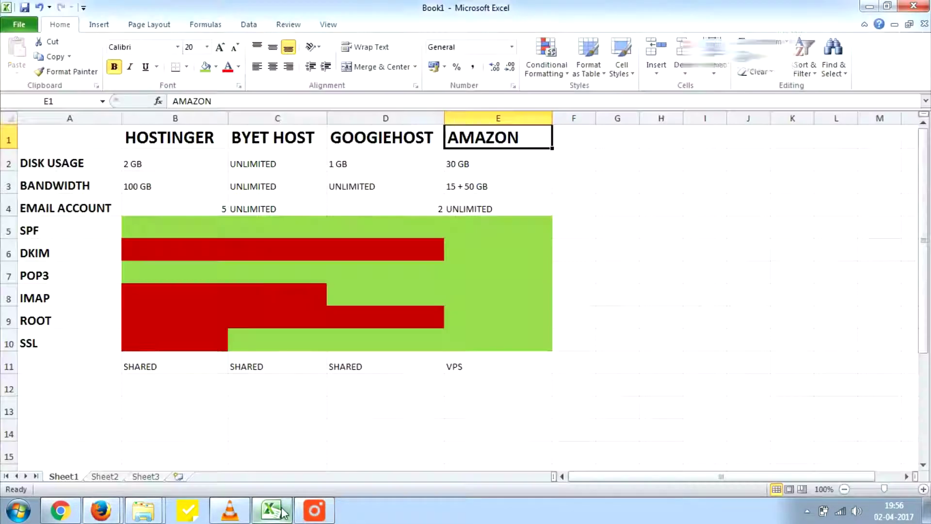
pyautogui.click(500, 169)
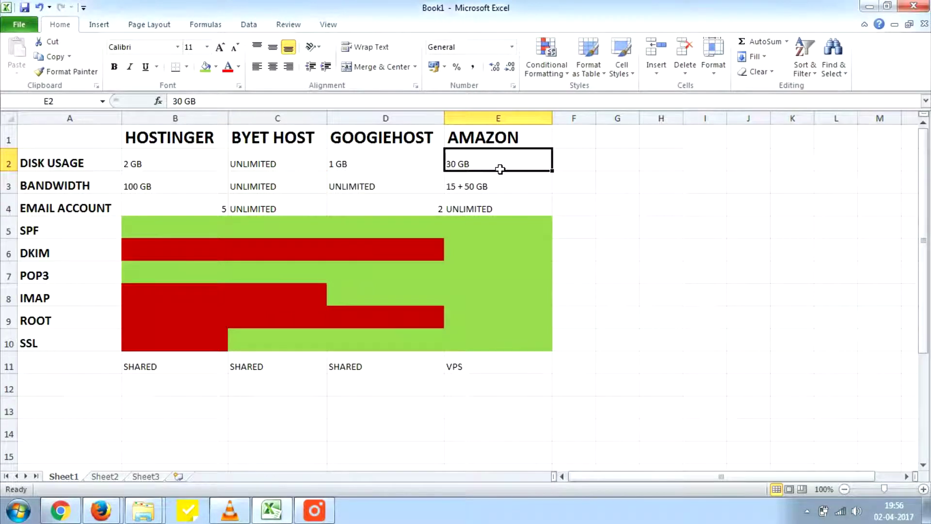
pyautogui.click(504, 188)
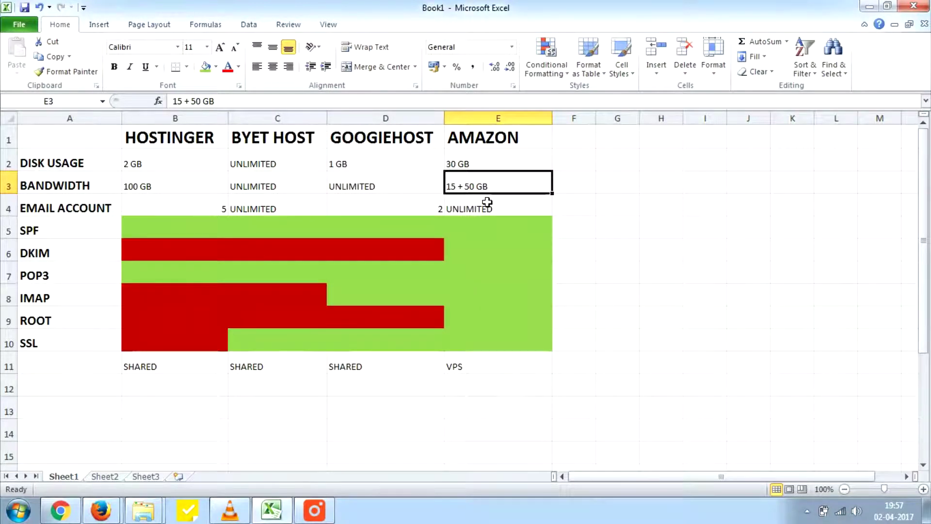
pyautogui.click(492, 231)
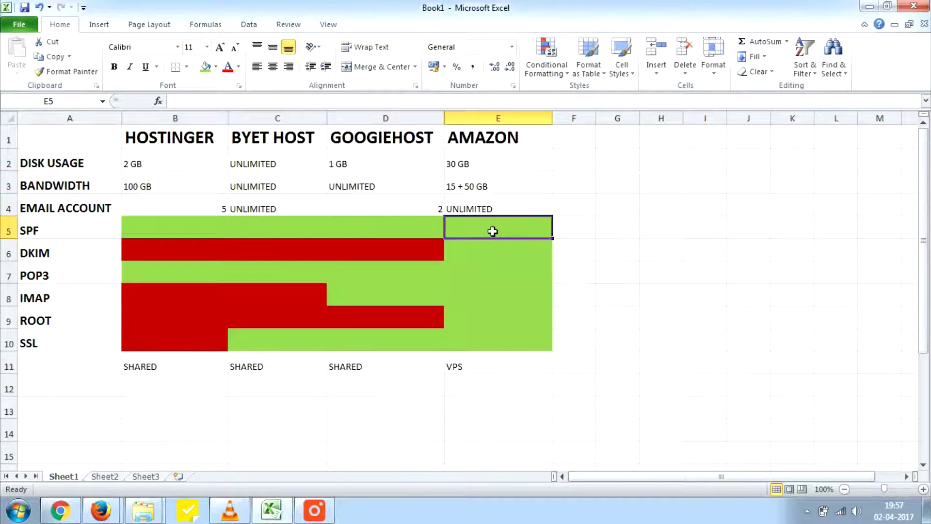
pyautogui.click(510, 214)
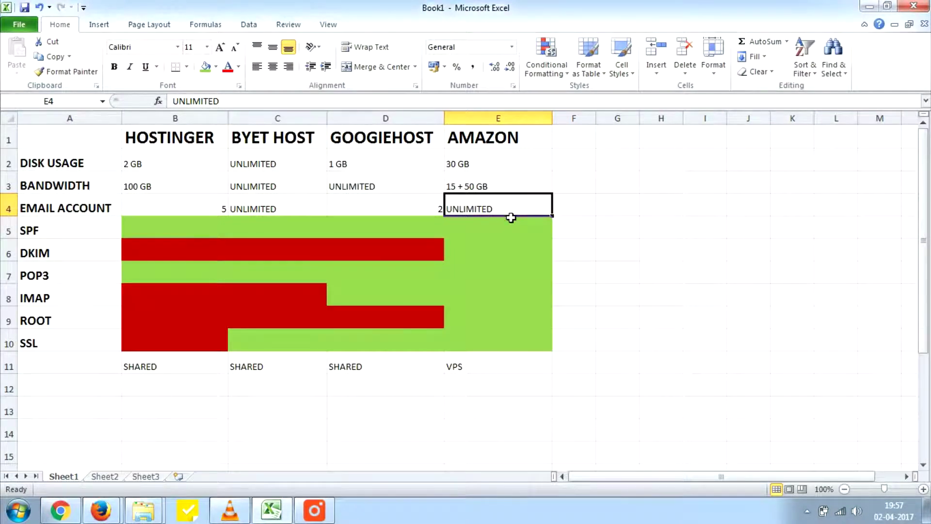
pyautogui.click(508, 228)
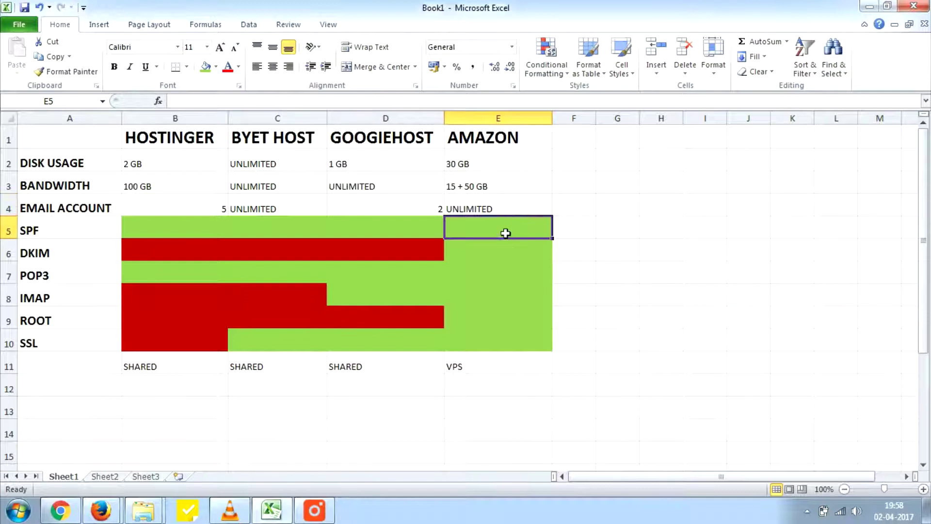
pyautogui.click(521, 259)
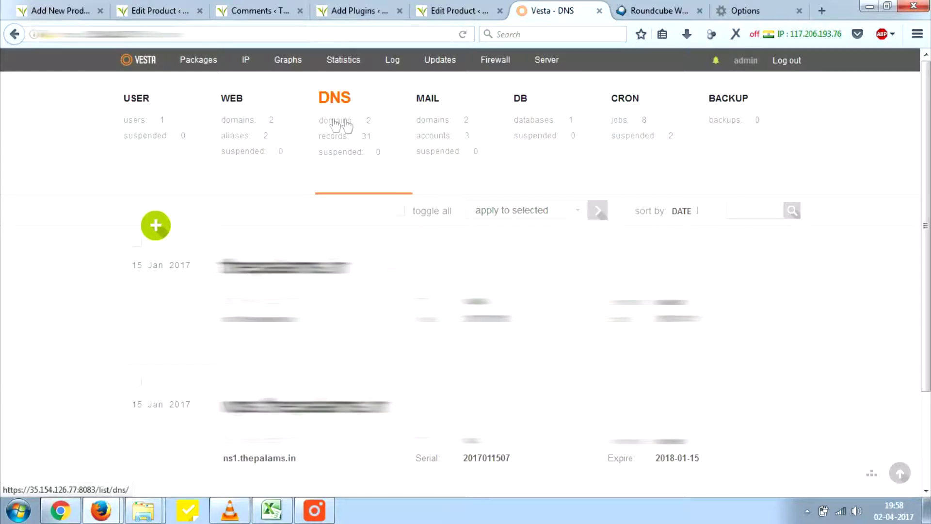
# - Open Vesta's web domains list and glance at the EC2 console before returning to Excel
pyautogui.click(264, 140)
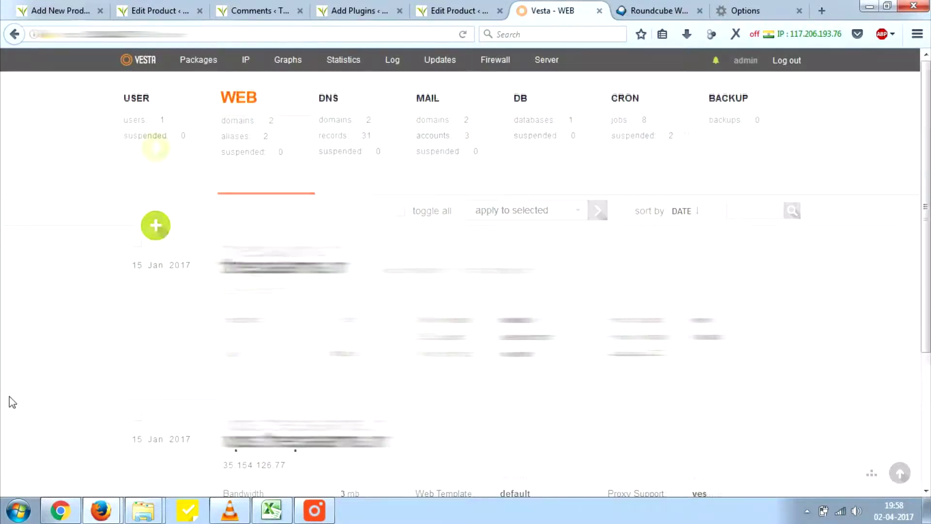
pyautogui.moveTo(101, 510)
pyautogui.click(115, 446)
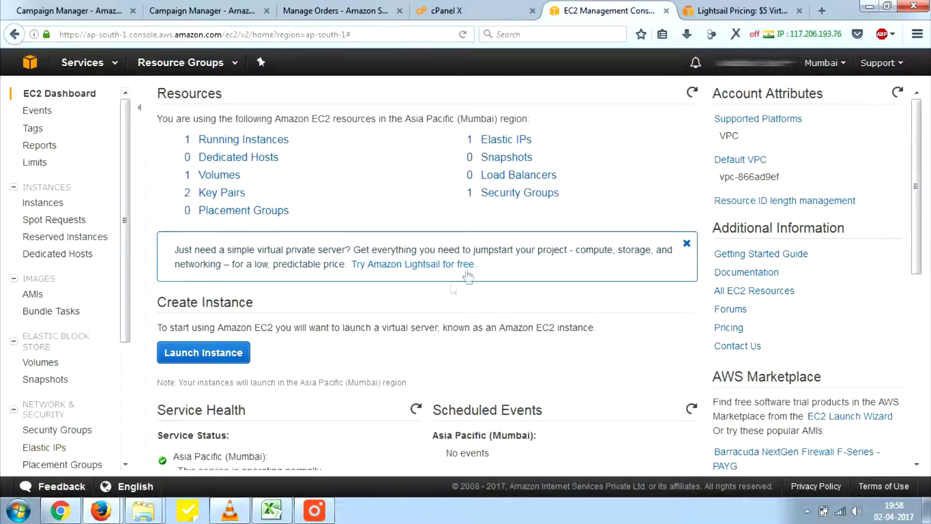
pyautogui.click(271, 510)
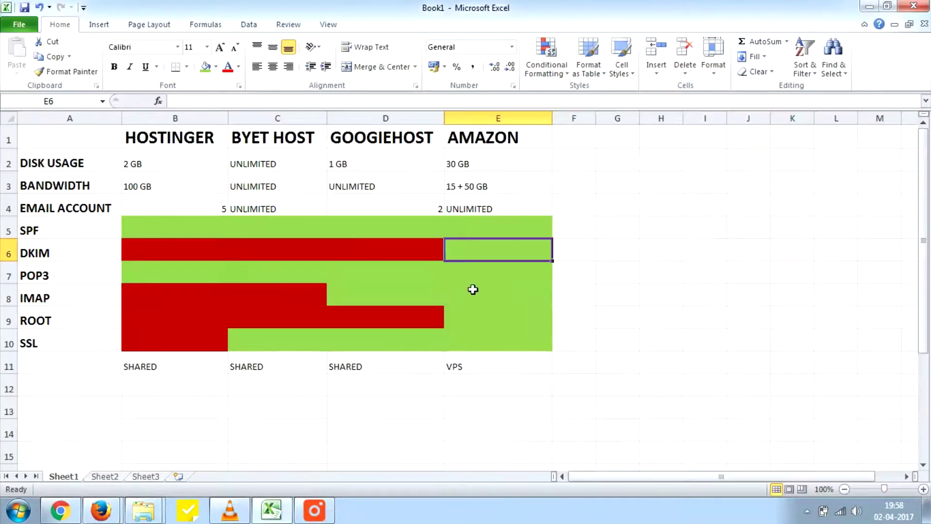
# - Check Amazon's SPF, DKIM, ROOT, SSL and VPS hosting-type cells, ending on the AMAZON header
pyautogui.click(501, 230)
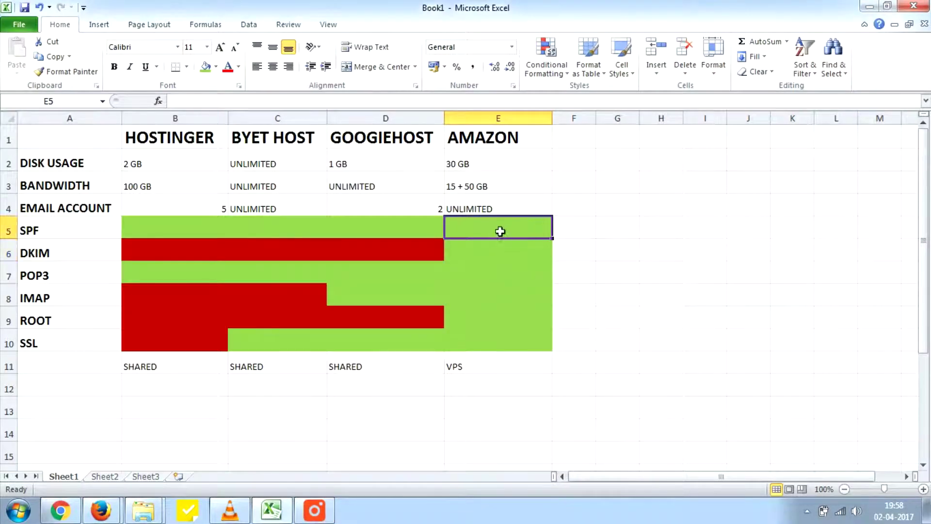
pyautogui.click(495, 260)
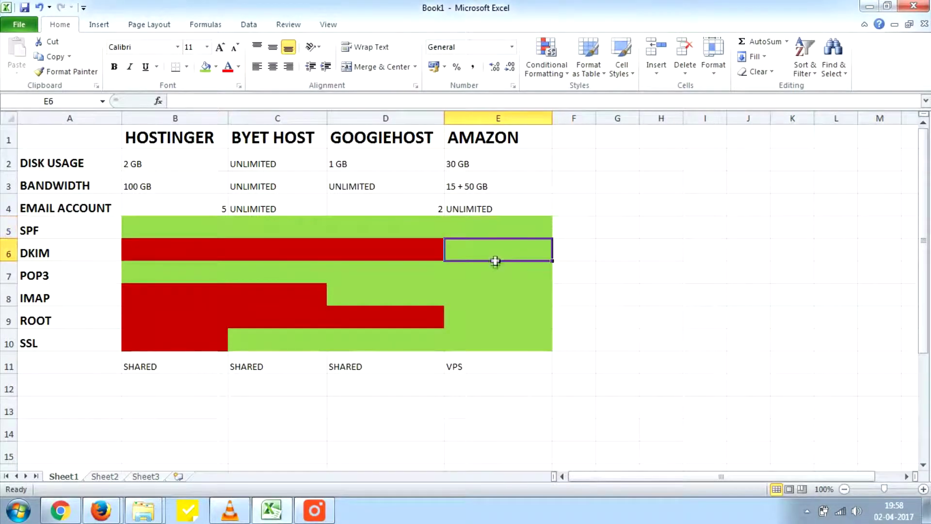
pyautogui.click(499, 329)
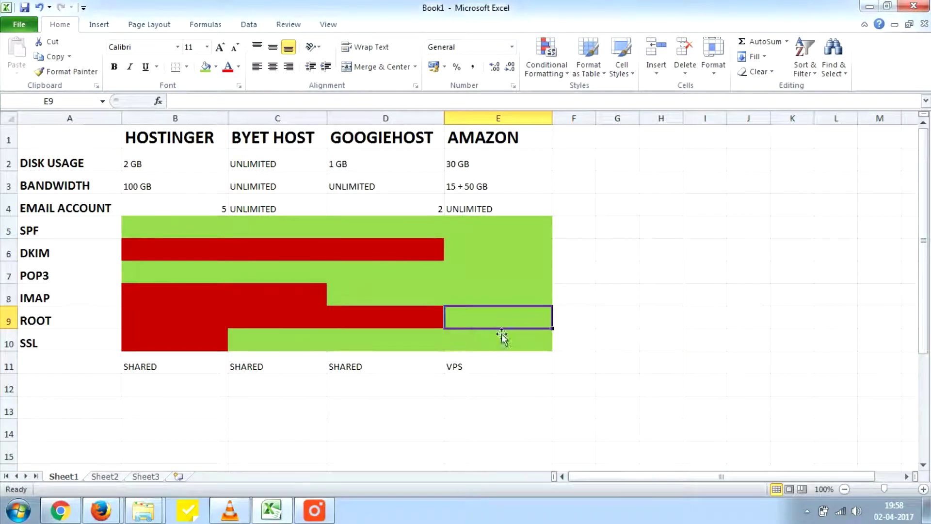
pyautogui.click(500, 349)
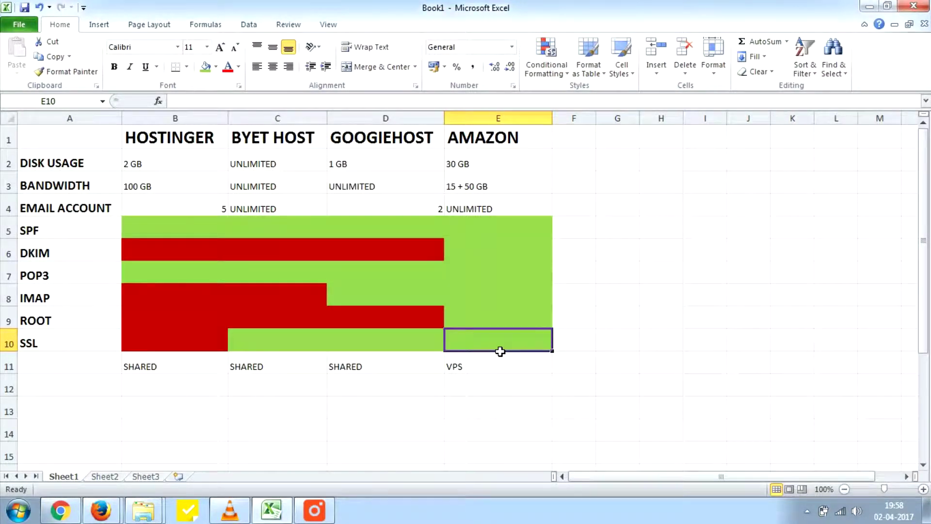
pyautogui.click(513, 367)
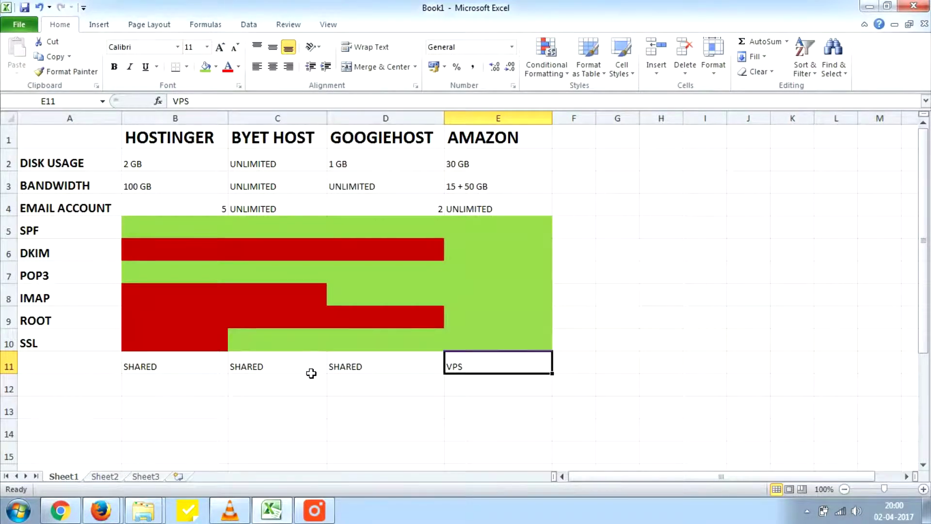
pyautogui.click(538, 142)
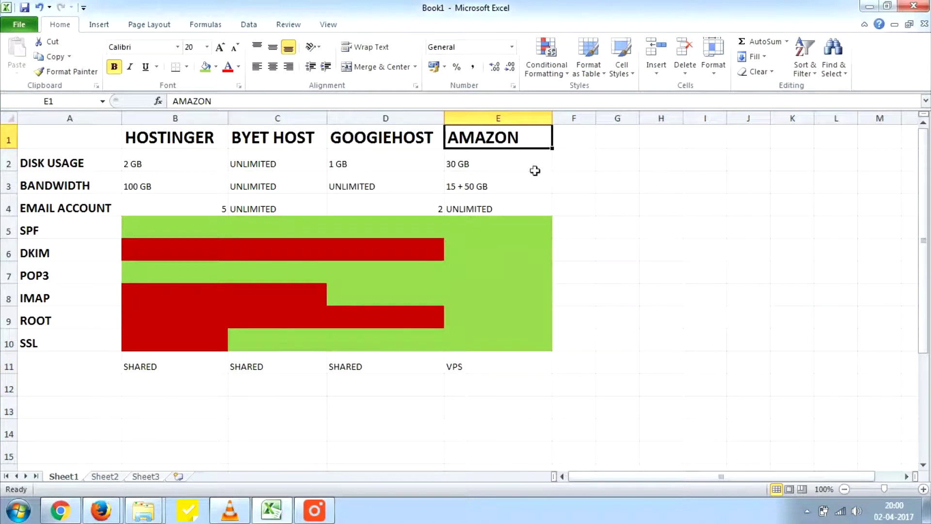
pyautogui.click(502, 374)
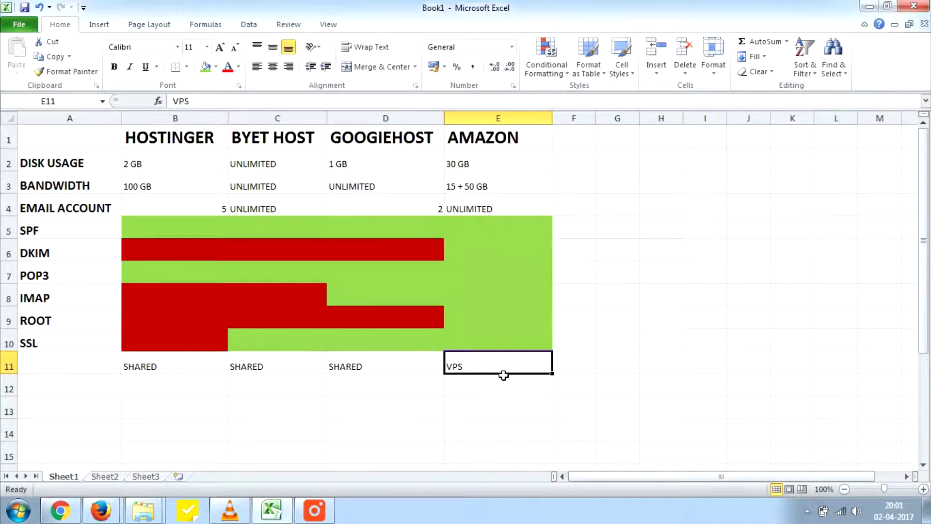
pyautogui.click(485, 140)
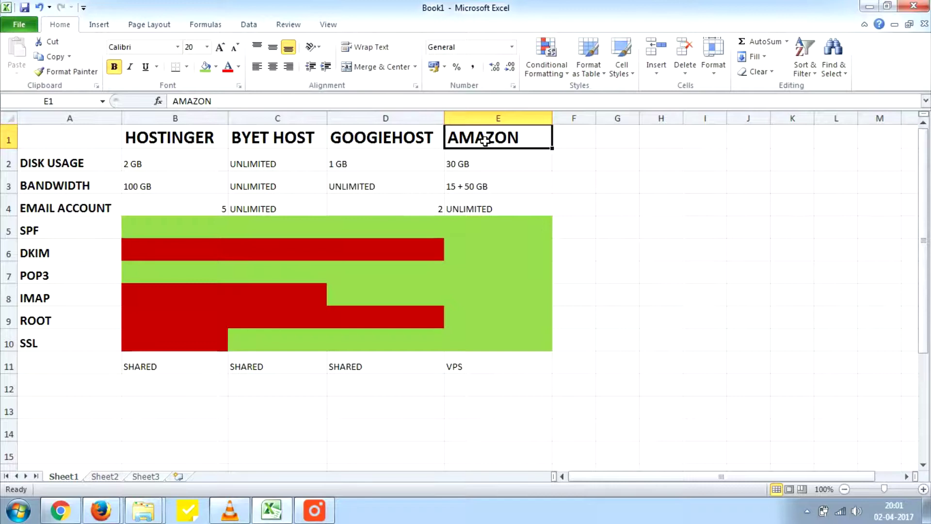
# - Select Amazon's E2:E11 and GoogieHost's D2:D11 values, then view Chrome's free web hosting results
pyautogui.moveTo(485, 165); pyautogui.dragTo(524, 373)
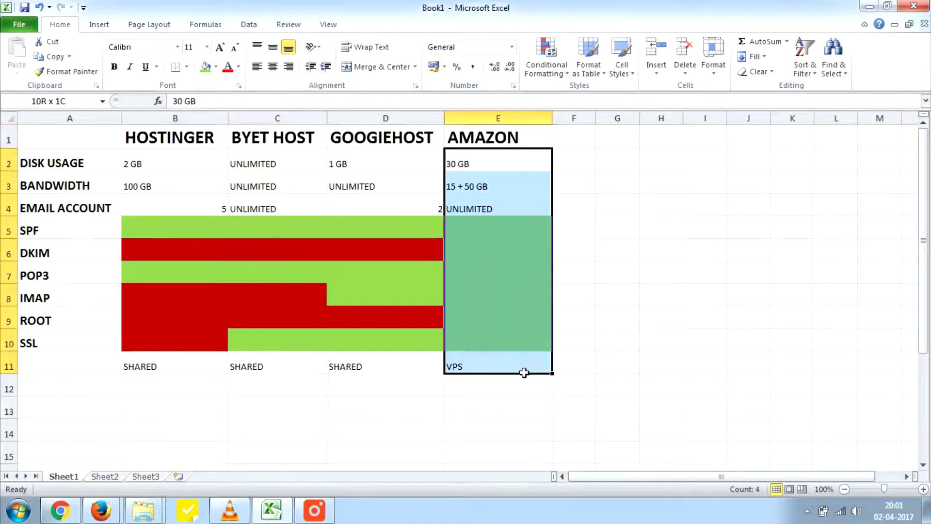
pyautogui.click(440, 365)
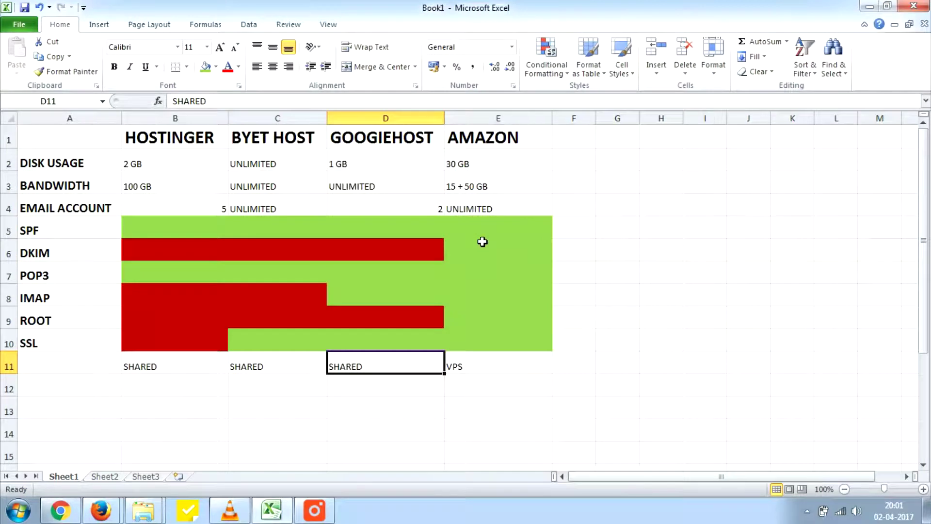
pyautogui.moveTo(404, 166); pyautogui.dragTo(395, 371)
pyautogui.click(374, 325)
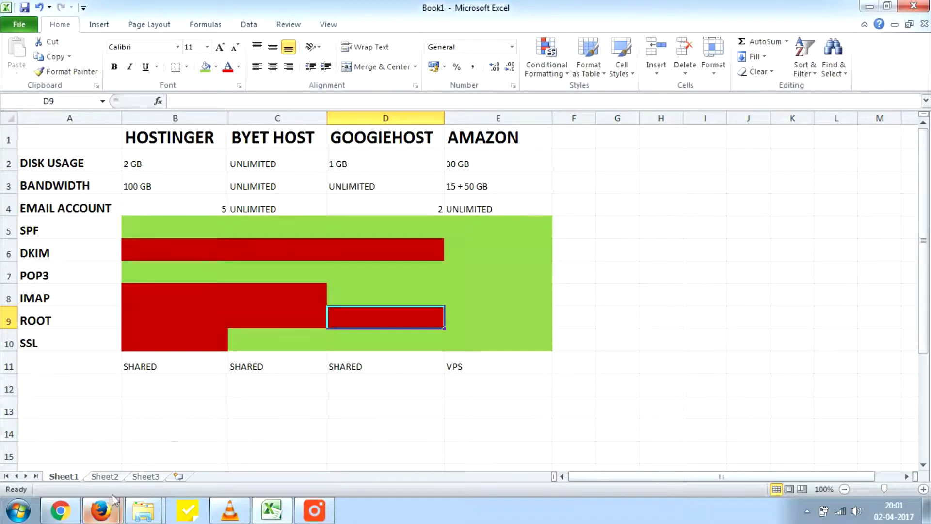
pyautogui.click(70, 506)
pyautogui.click(625, 9)
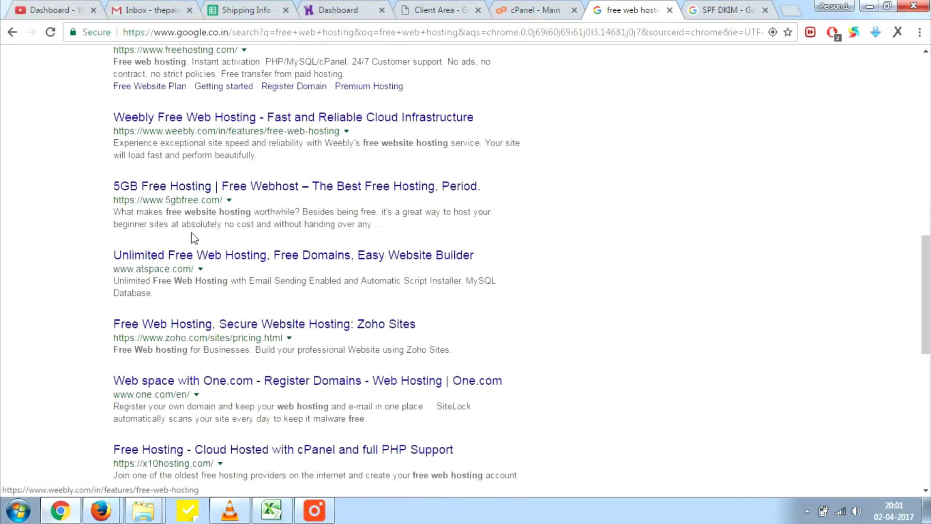
# - Pass through the Hostinger dashboard and Byethost vistapanel back to Excel, selecting GoogieHost's IMAP cell D8
pyautogui.hotkey('ctrl', '4')
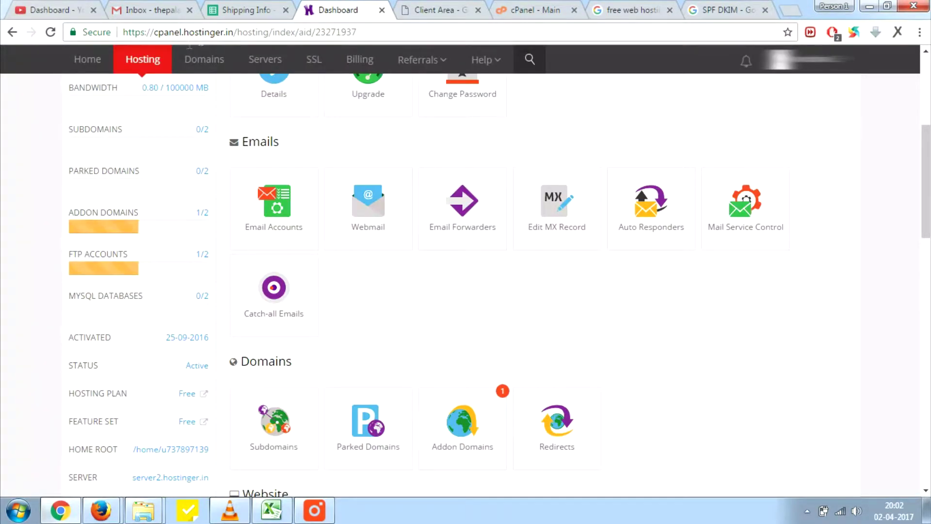
pyautogui.moveTo(101, 510)
pyautogui.click(110, 472)
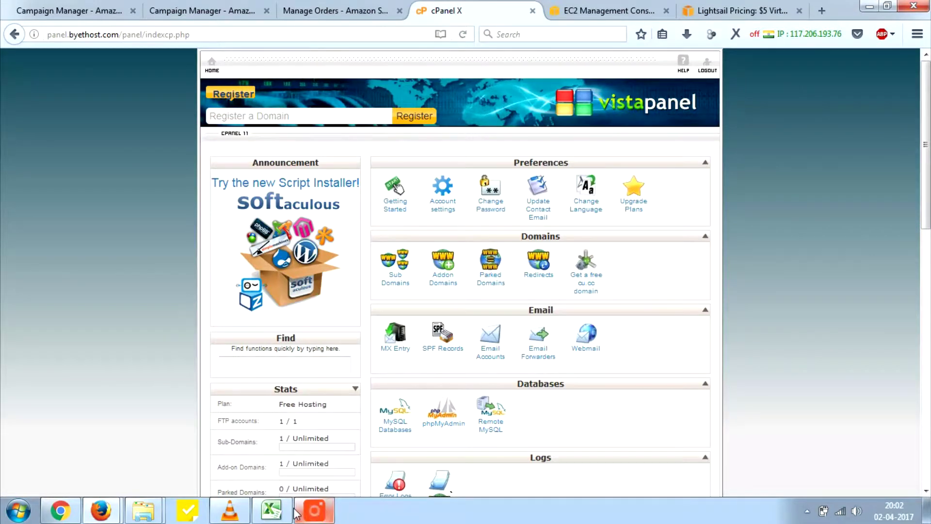
pyautogui.moveTo(271, 509)
pyautogui.click(301, 491)
pyautogui.click(405, 291)
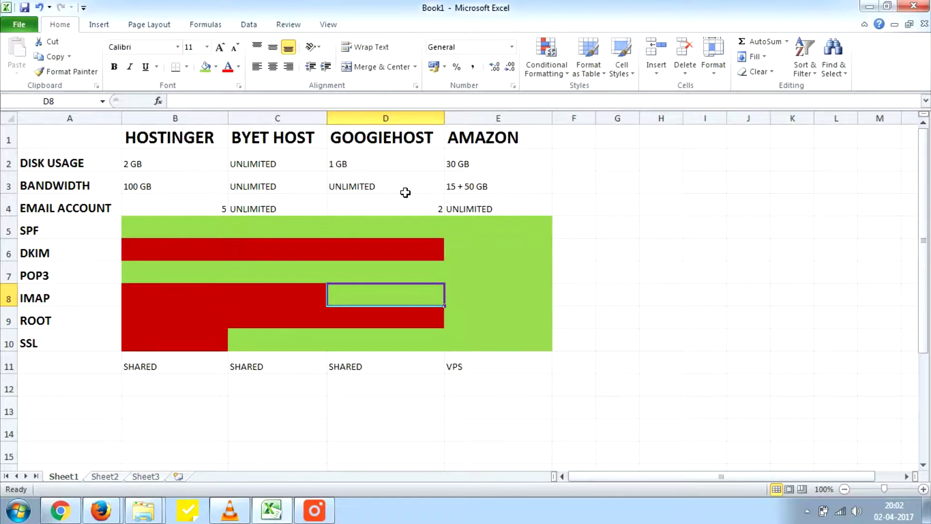
pyautogui.click(371, 146)
pyautogui.click(196, 148)
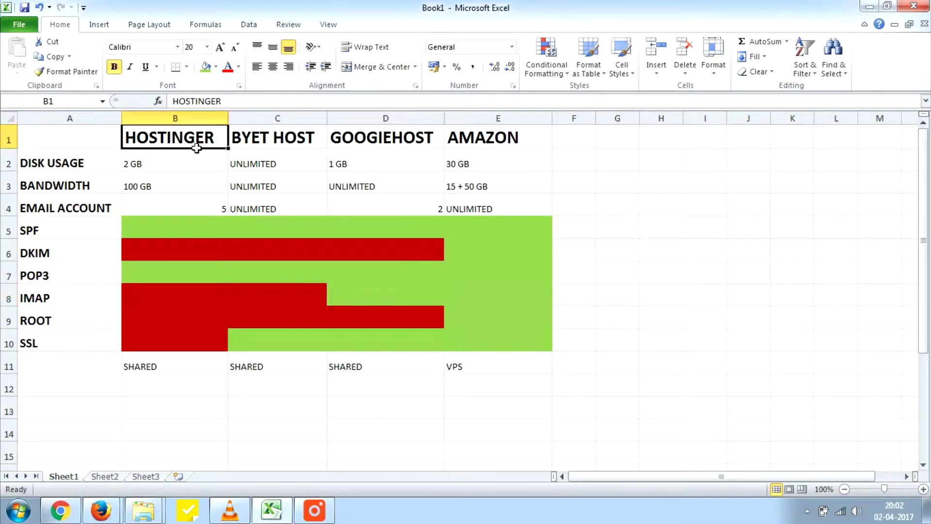
pyautogui.click(265, 147)
pyautogui.click(513, 148)
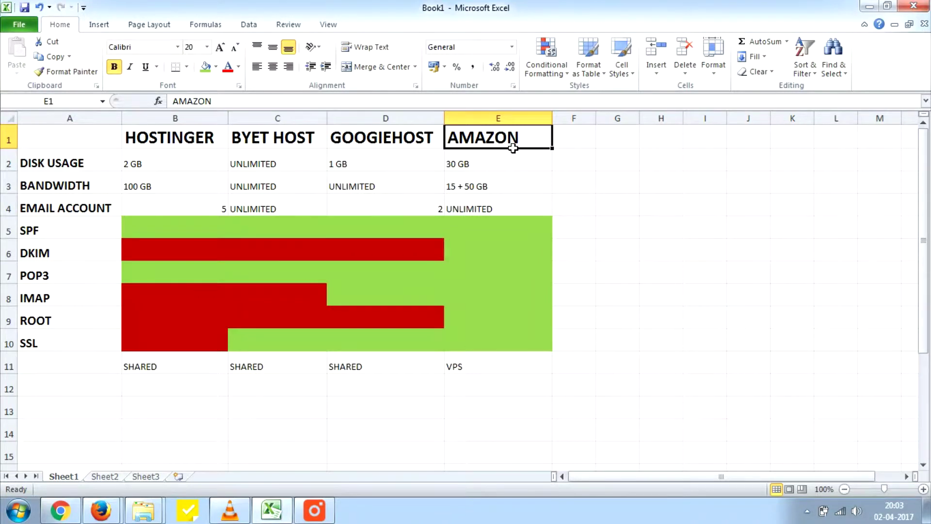
pyautogui.click(420, 142)
pyautogui.click(406, 169)
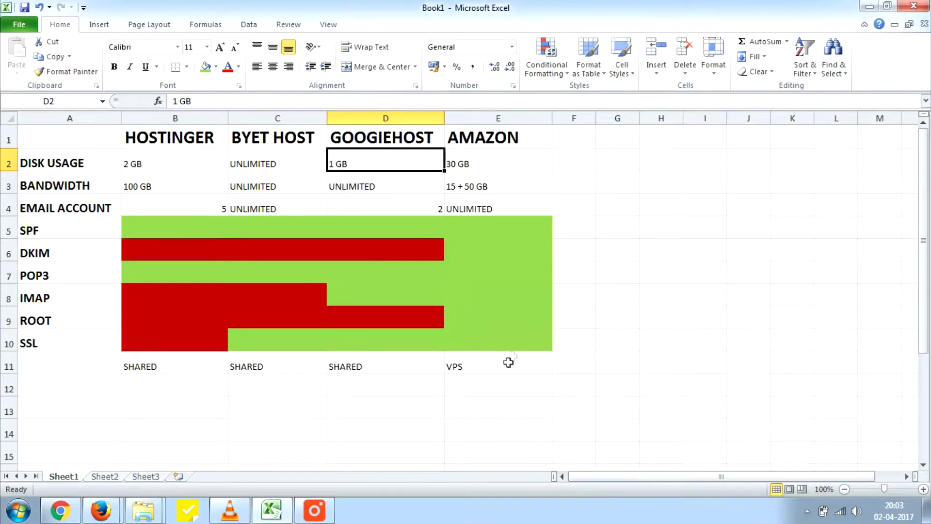
pyautogui.moveTo(511, 346)
pyautogui.mouseDown()
pyautogui.moveTo(498, 129)
pyautogui.moveTo(523, 347)
pyautogui.mouseUp()
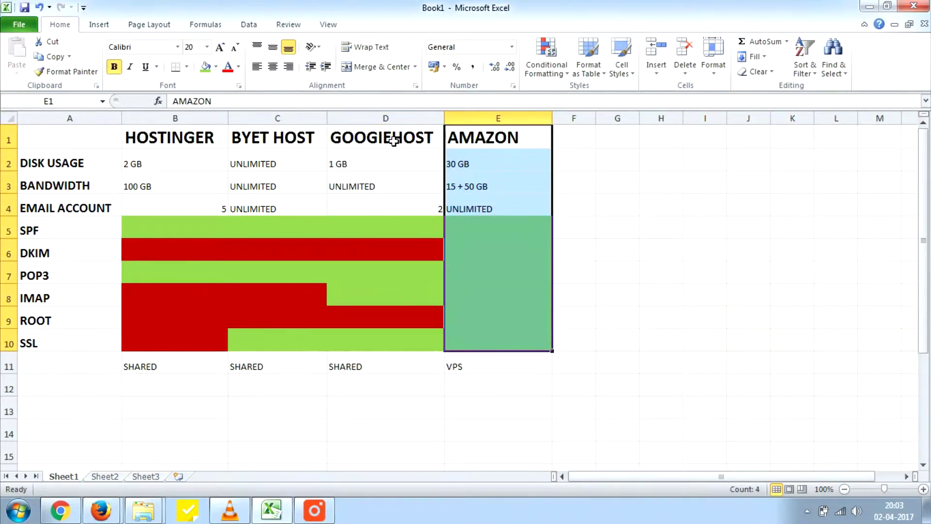
pyautogui.moveTo(390, 143); pyautogui.dragTo(387, 329)
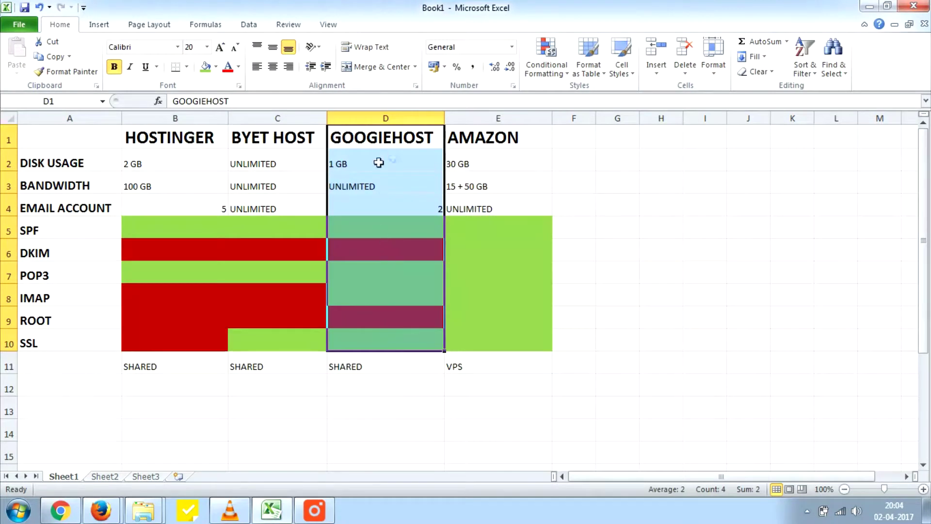
pyautogui.click(297, 149)
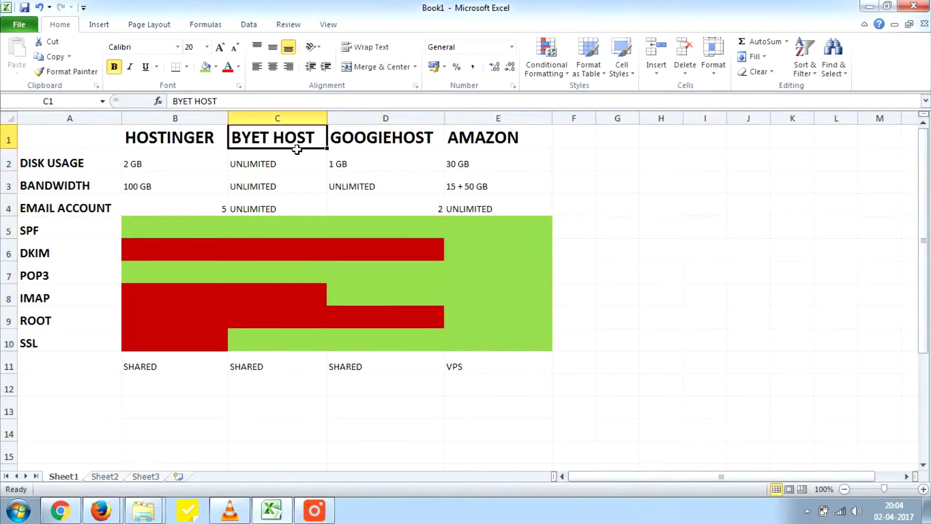